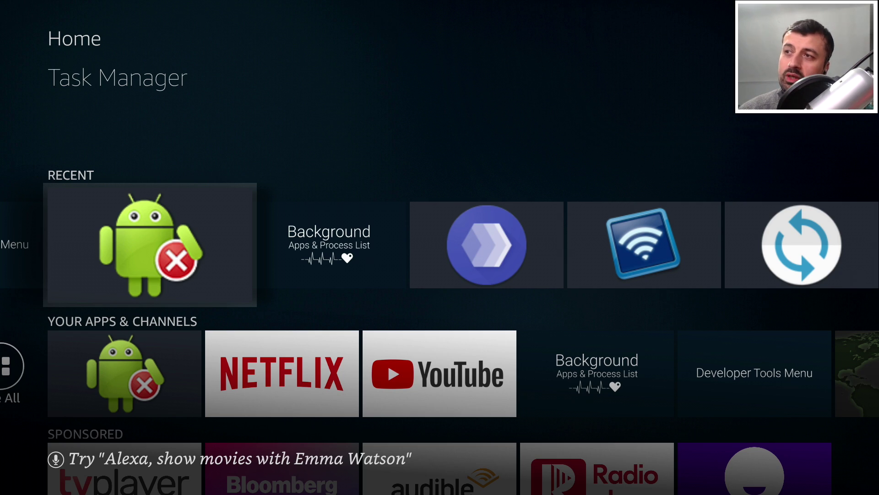
# Browse the home screen's recent apps, top-level sections and video rows.
pyautogui.press('Right')
pyautogui.press('Right')
pyautogui.press('Right')
pyautogui.press('Right')
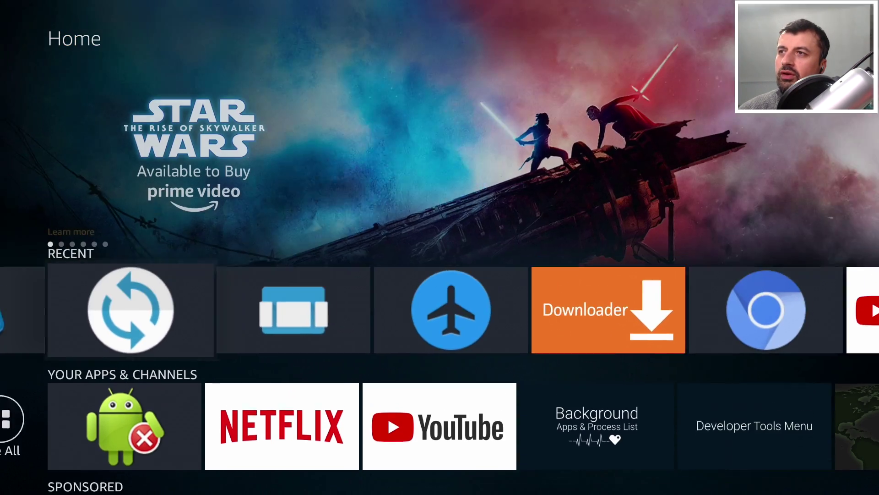
pyautogui.press('Up')
pyautogui.press('Up')
pyautogui.press('Right')
pyautogui.press('Right')
pyautogui.press('Right')
pyautogui.press('Right')
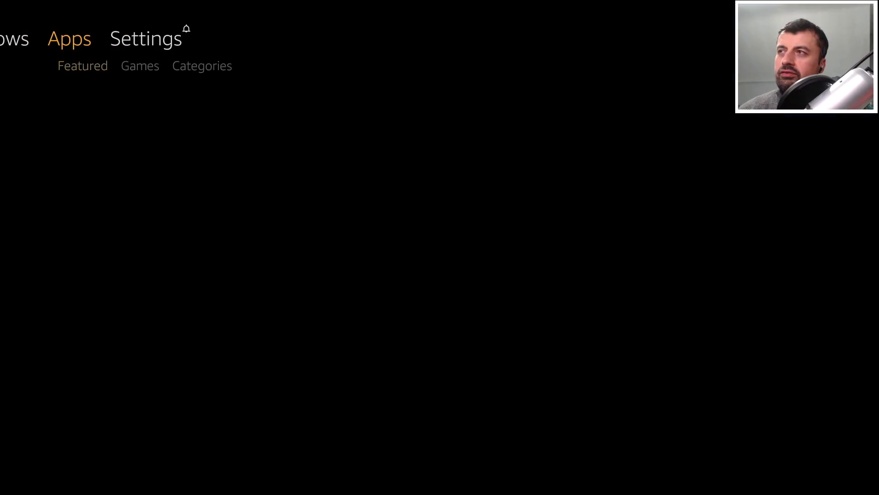
pyautogui.press('Left')
pyautogui.press('Left')
pyautogui.press('Left')
pyautogui.press('Down')
pyautogui.press('Down')
pyautogui.press('Down')
pyautogui.press('Down')
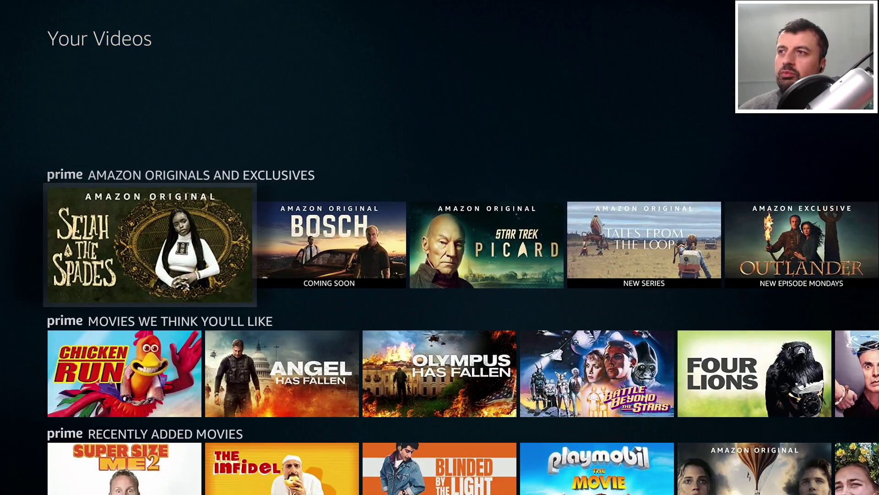
pyautogui.press('Up')
pyautogui.press('Up')
pyautogui.press('Escape')
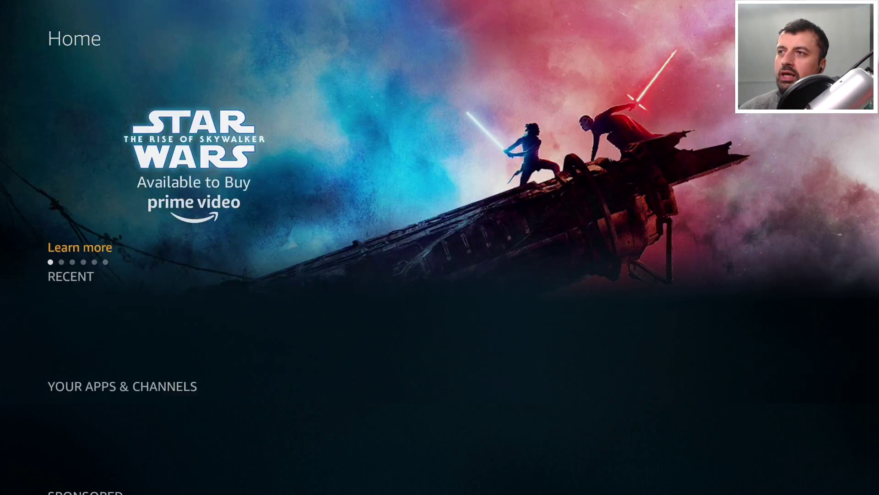
pyautogui.press('Down')
pyautogui.press('Up')
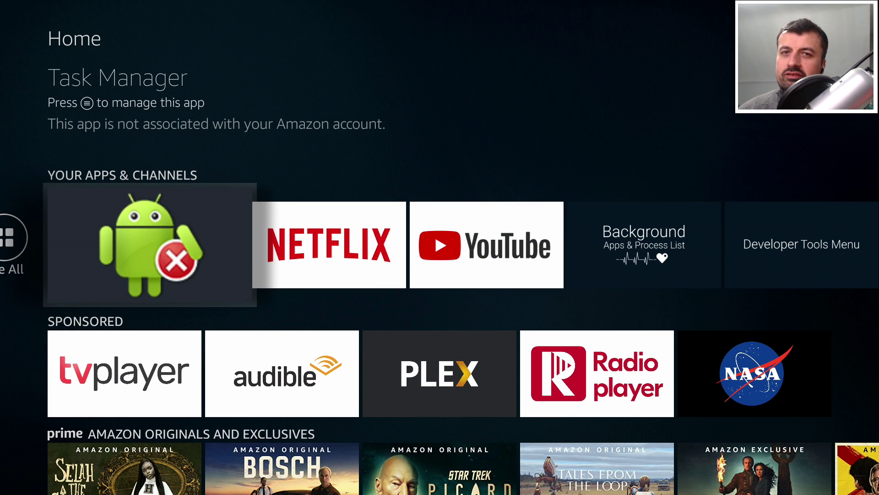
# Open Ice Box and look through its list of frozen system apps.
pyautogui.press('Return')
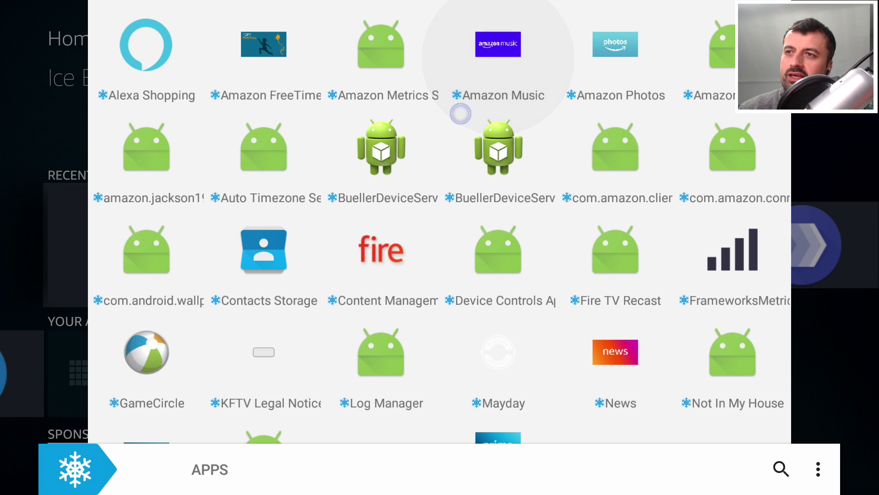
pyautogui.scroll(-3, 459, 112)
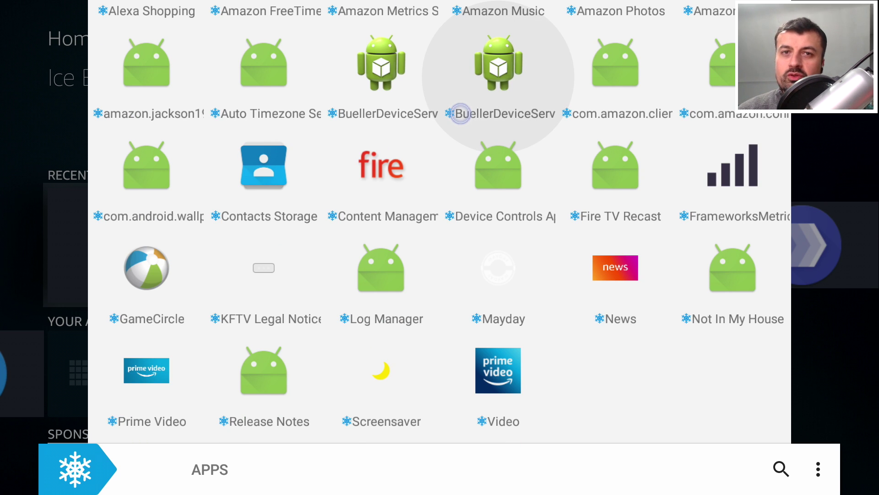
pyautogui.press('Escape')
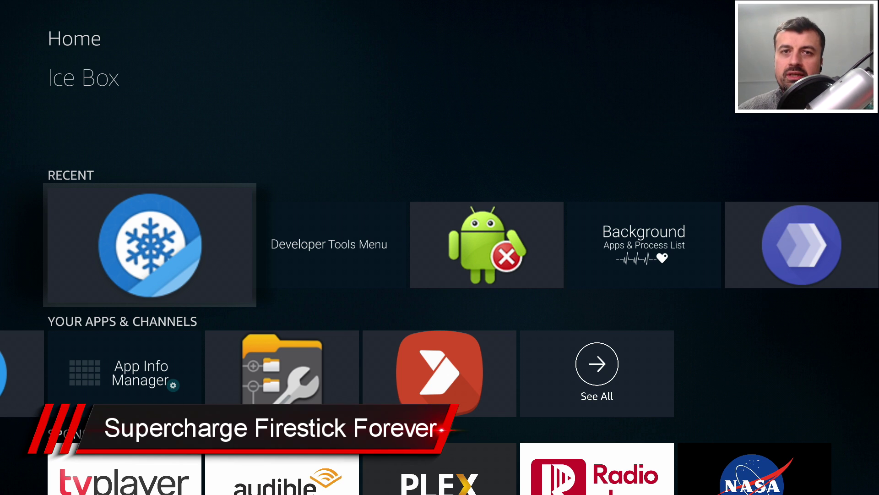
pyautogui.press('Right')
pyautogui.press('Right')
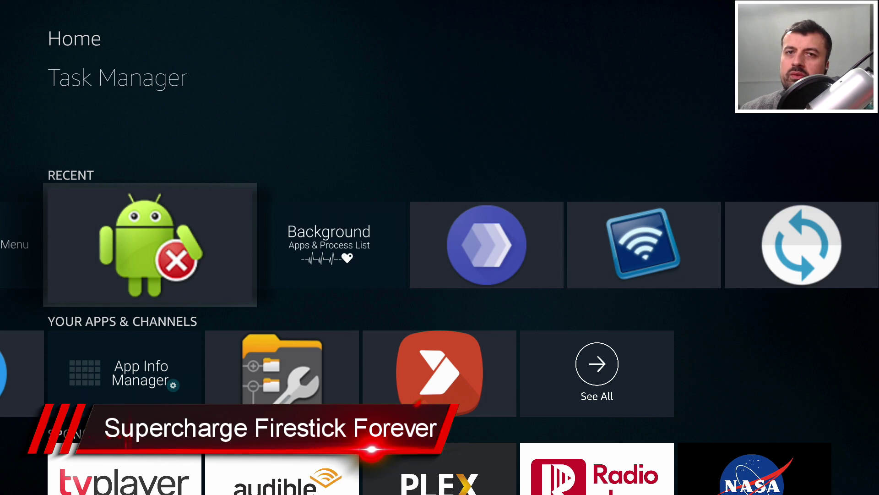
pyautogui.press('Right')
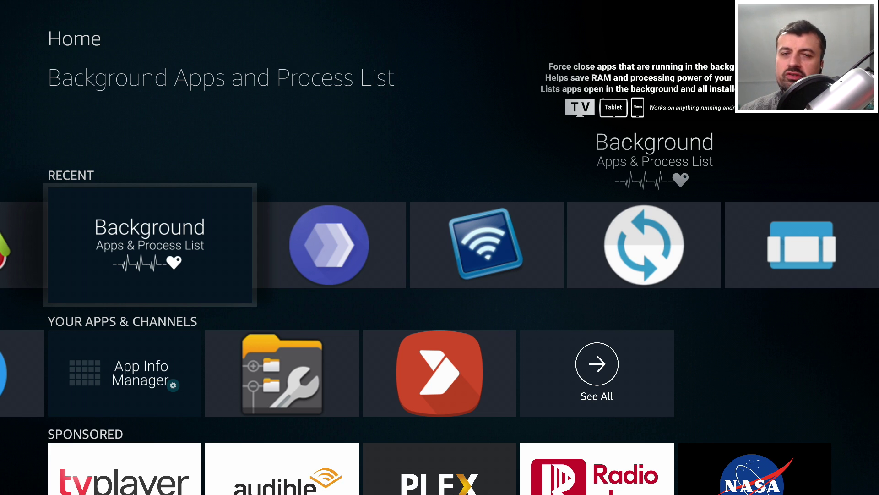
pyautogui.press('Right')
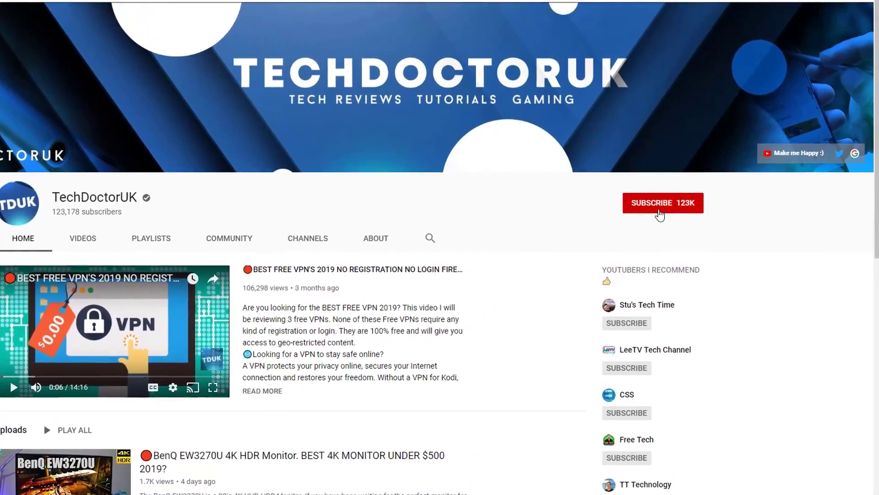
# Subscribe to the TechDoctorUK channel on YouTube and turn on notifications for every new video.
pyautogui.click(659, 214)
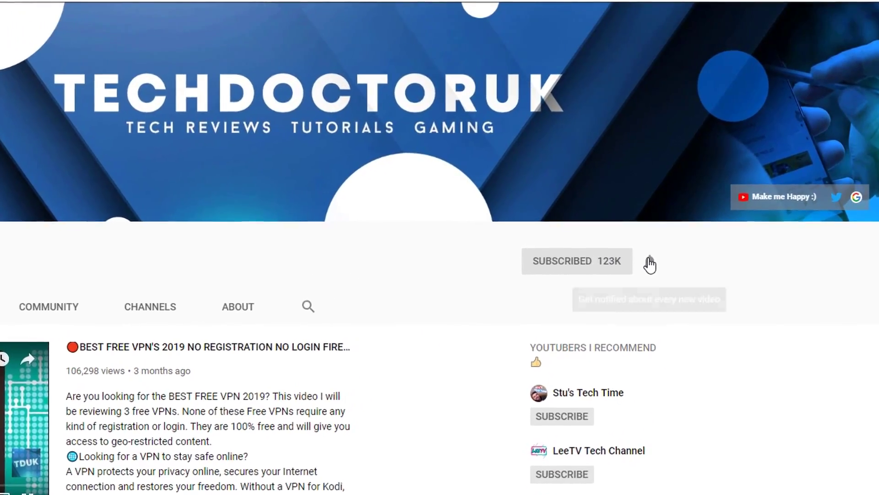
pyautogui.click(655, 252)
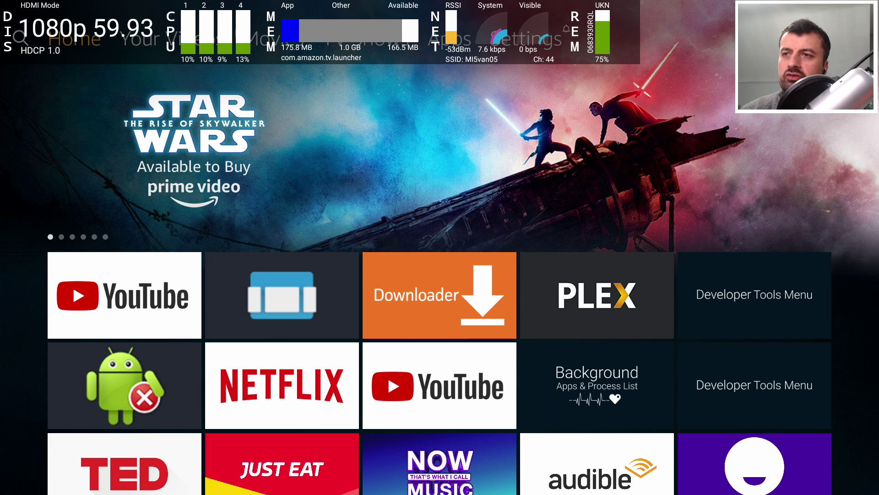
# Launch Downloader from the recent apps on the Fire TV home screen.
pyautogui.press('Down')
pyautogui.press('Down')
pyautogui.press('Right')
pyautogui.press('Right')
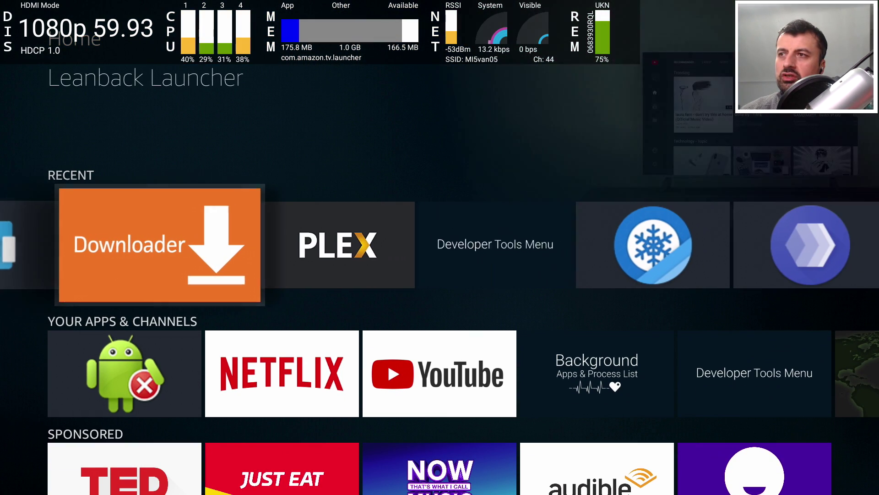
pyautogui.press('Return')
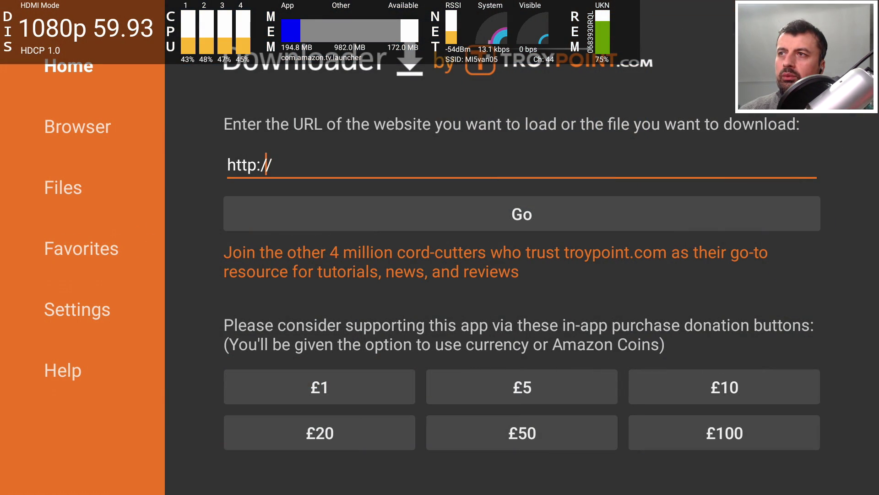
pyautogui.press('Return')
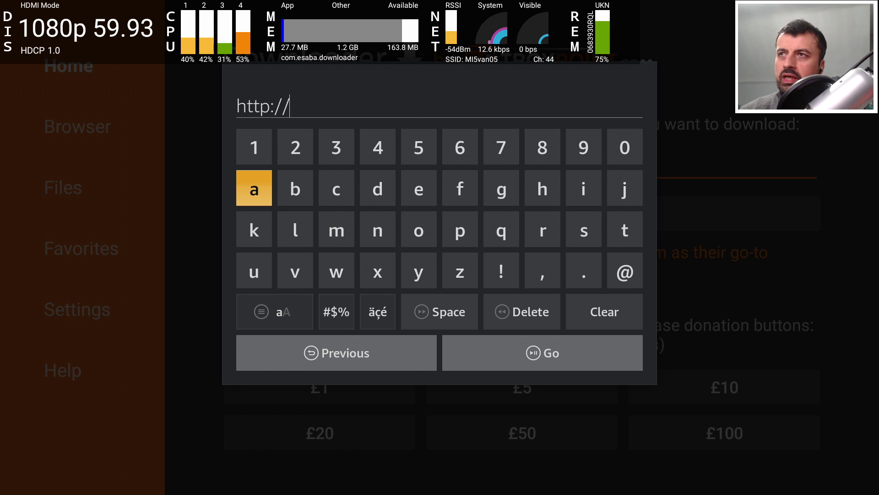
pyautogui.press('Right')
pyautogui.press('Right')
pyautogui.press('Right')
pyautogui.press('Down')
pyautogui.press('Right')
pyautogui.press('Right')
pyautogui.press('Right')
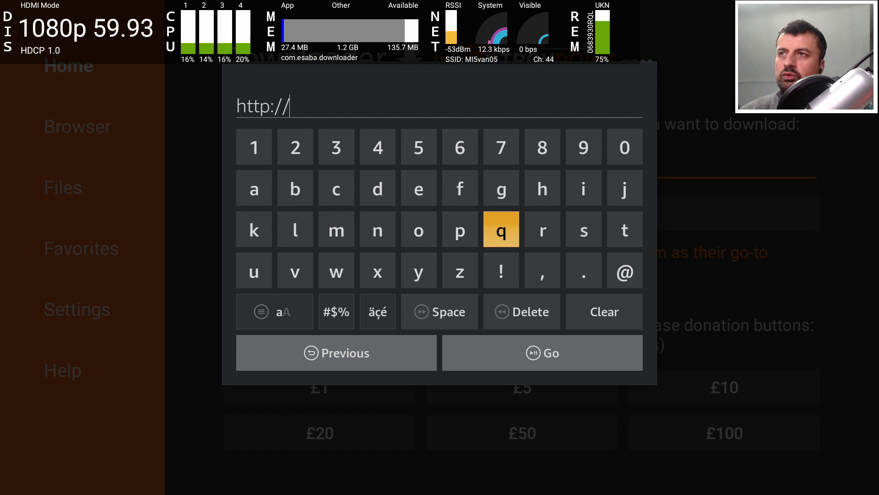
pyautogui.press('Right')
pyautogui.press('Right')
pyautogui.press('Right')
pyautogui.press('Right')
pyautogui.press('Right')
pyautogui.press('Up')
pyautogui.press('Left')
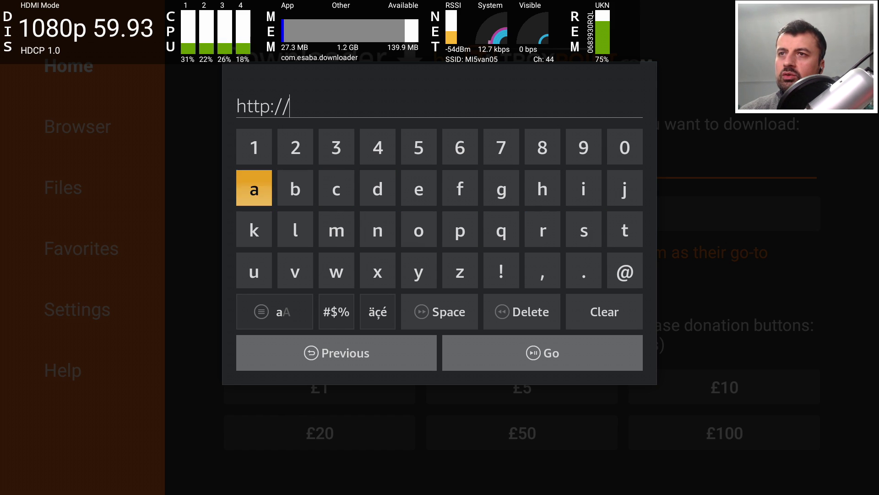
pyautogui.press('Left')
pyautogui.press('Left')
pyautogui.press('Left')
pyautogui.press('Return')
pyautogui.press('Down')
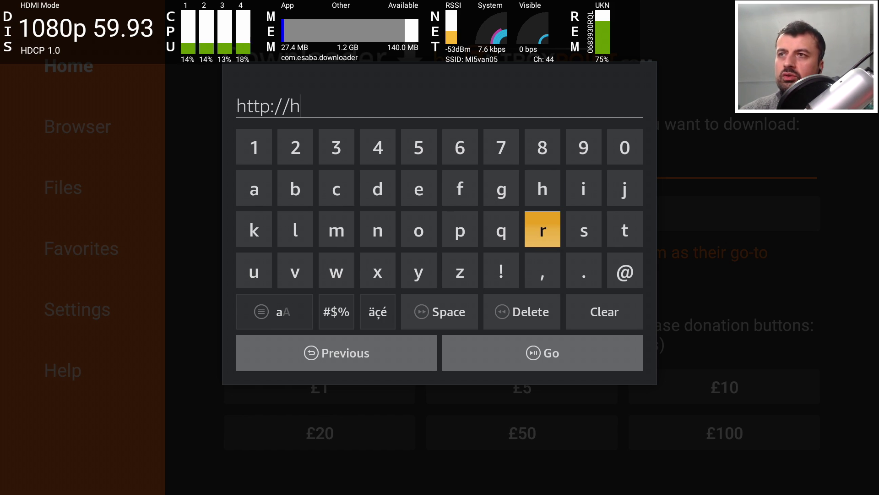
pyautogui.press('Left')
pyautogui.press('Left')
pyautogui.press('Left')
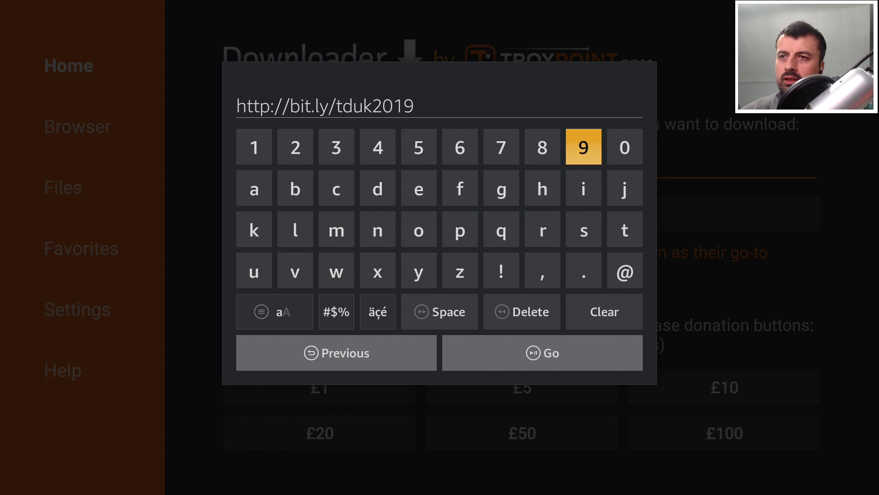
pyautogui.press('Down')
pyautogui.press('Down')
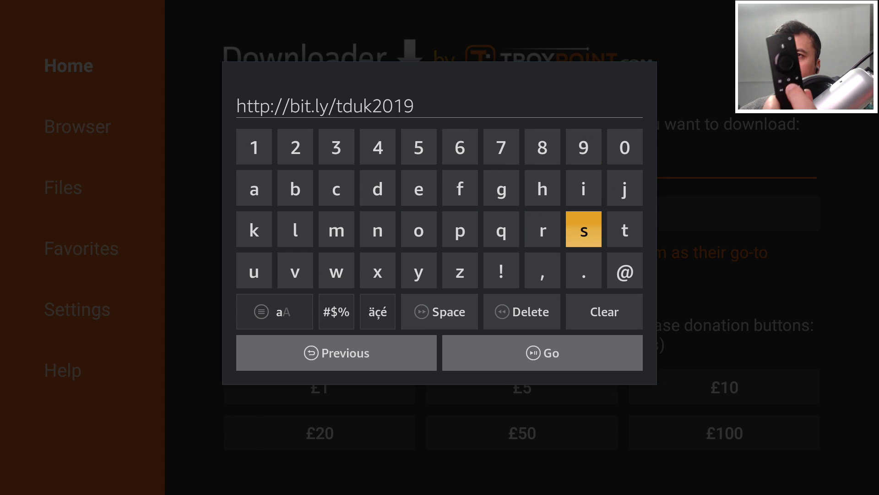
pyautogui.press('Down')
pyautogui.press('Down')
pyautogui.press('Down')
pyautogui.press('Return')
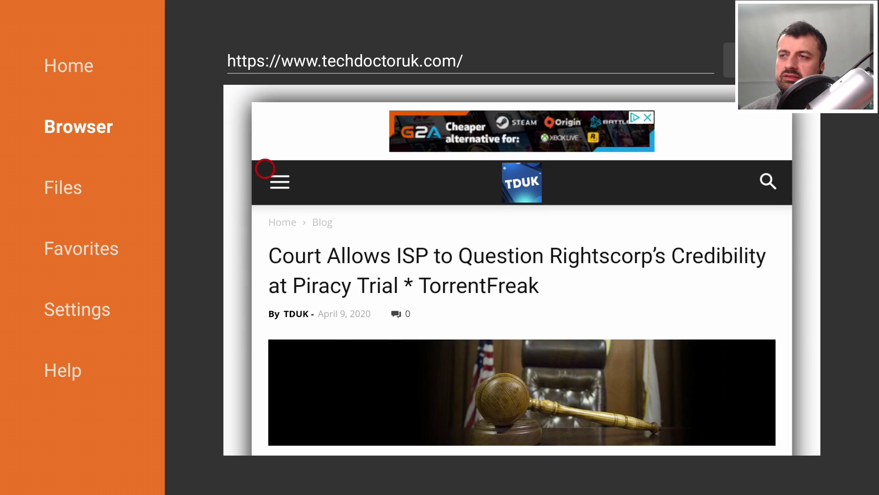
# Open the Tutorials section from the website's navigation menu.
pyautogui.click(265, 168)
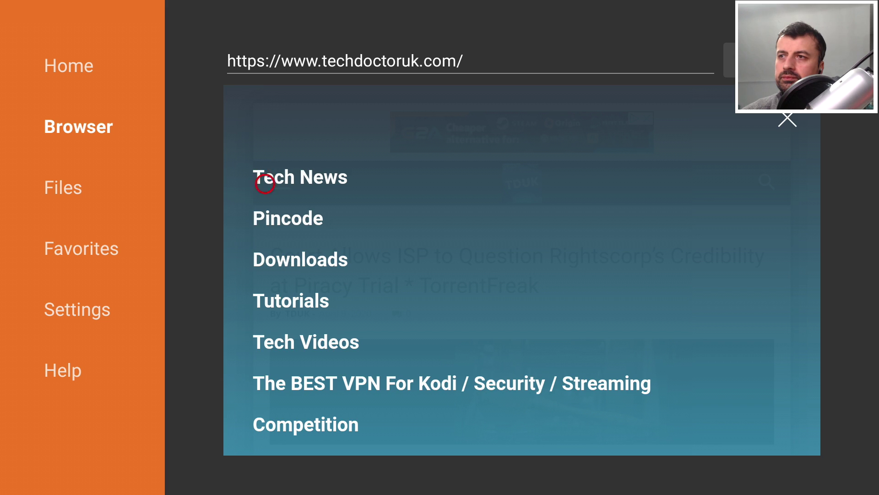
pyautogui.click(265, 293)
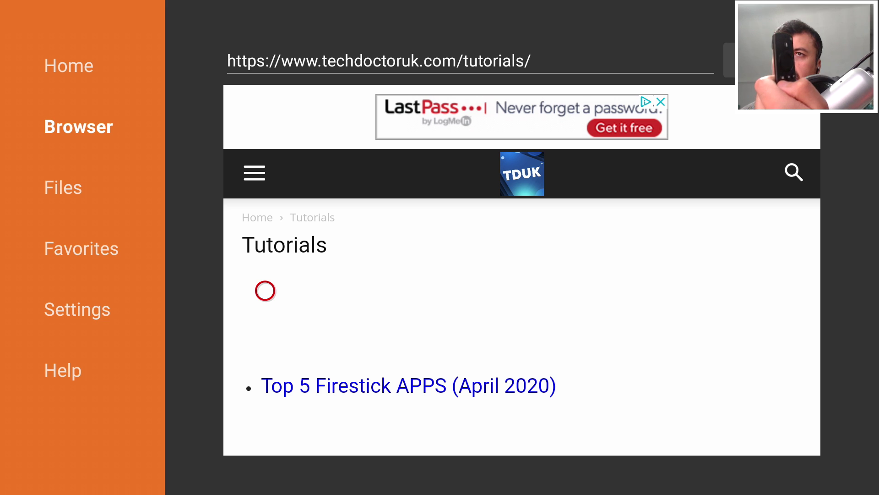
# Disable JavaScript for the Tutorials page and reload it.
pyautogui.press('Menu')
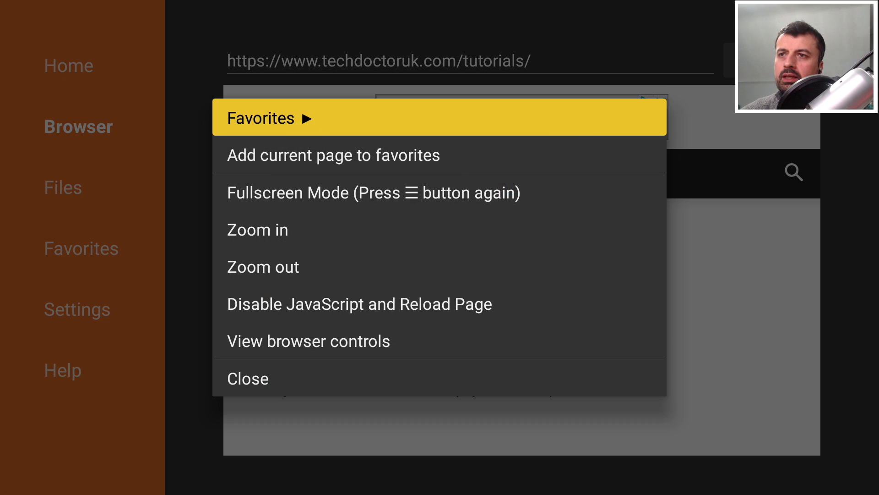
pyautogui.press('Down')
pyautogui.press('Down')
pyautogui.press('Down')
pyautogui.press('Down')
pyautogui.press('Down')
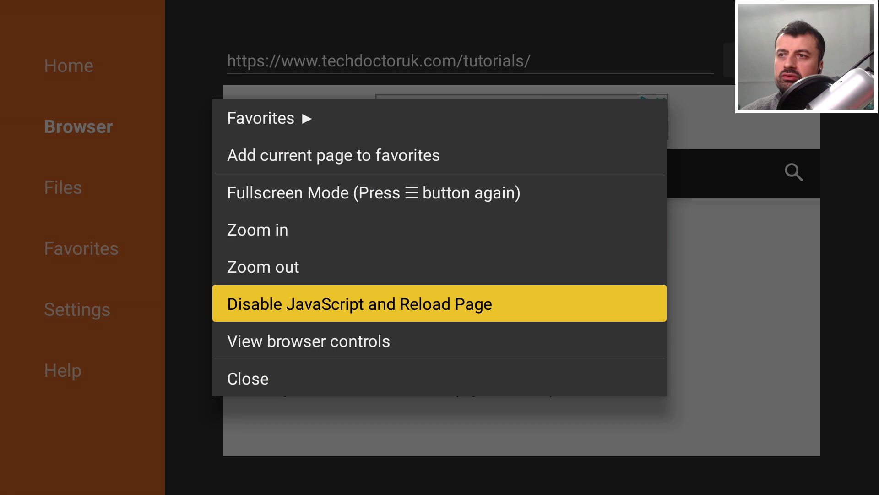
pyautogui.press('Return')
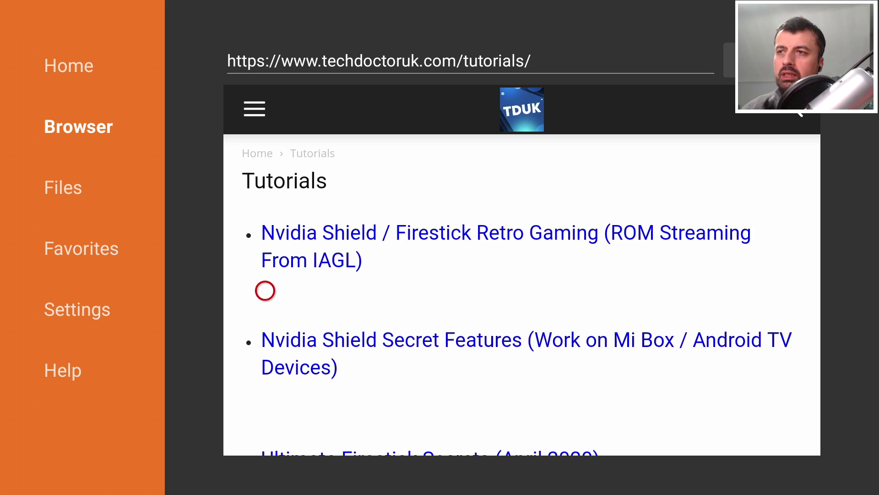
# Enable JavaScript again and reload the Tutorials page.
pyautogui.press('Menu')
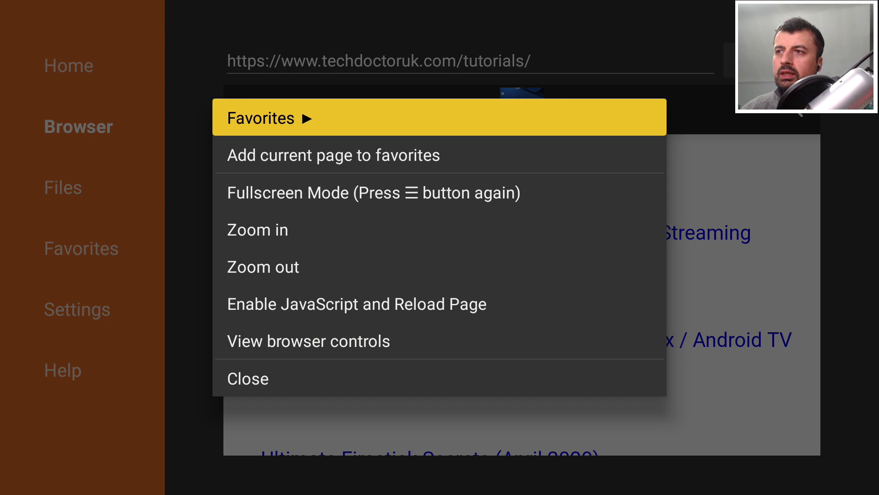
pyautogui.press('Down')
pyautogui.press('Down')
pyautogui.press('Down')
pyautogui.press('Down')
pyautogui.press('Down')
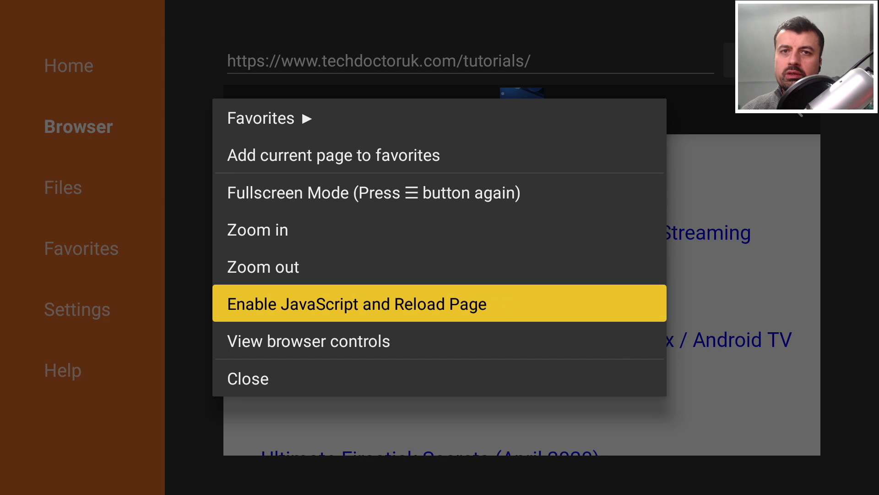
pyautogui.press('Return')
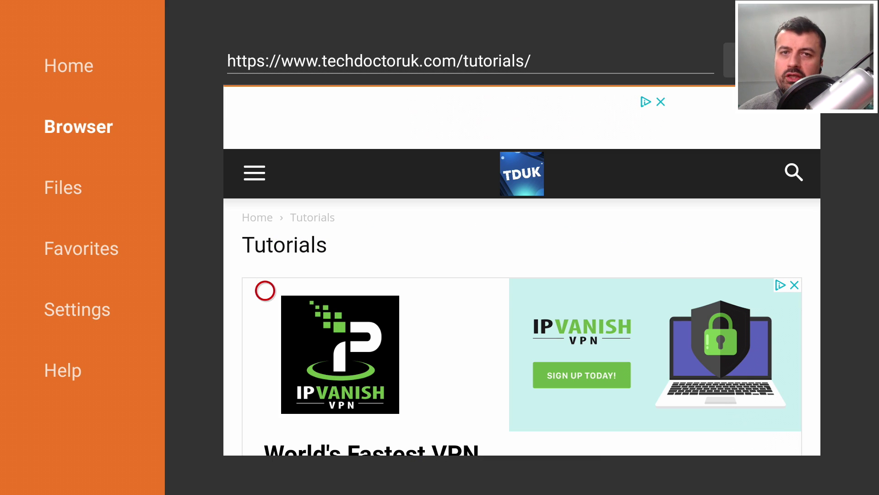
# Open the "FREEZE System APPS On Firestick (FREE UP MEMORY)" tutorial from the tutorials list.
pyautogui.scroll(-5, 265, 437)
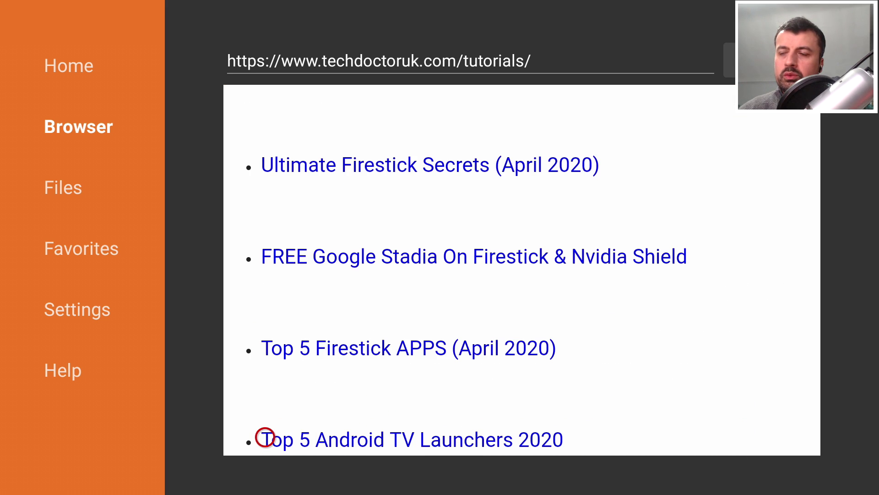
pyautogui.scroll(-5, 265, 437)
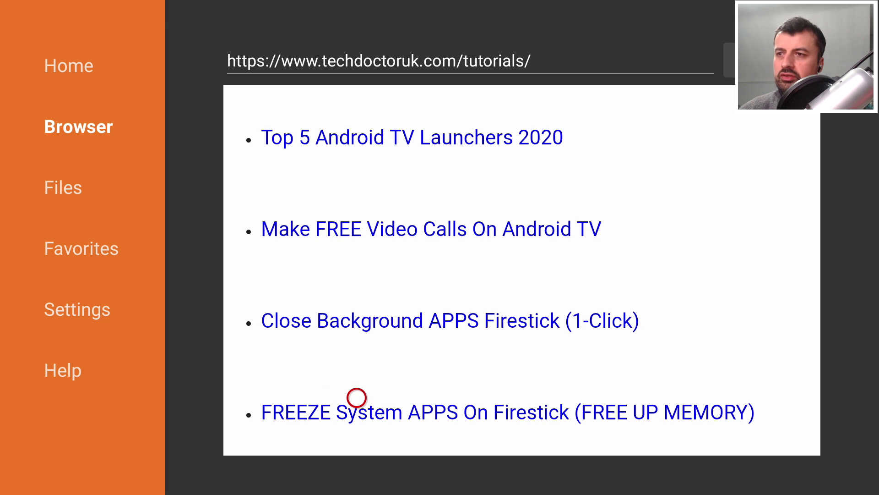
pyautogui.click(357, 420)
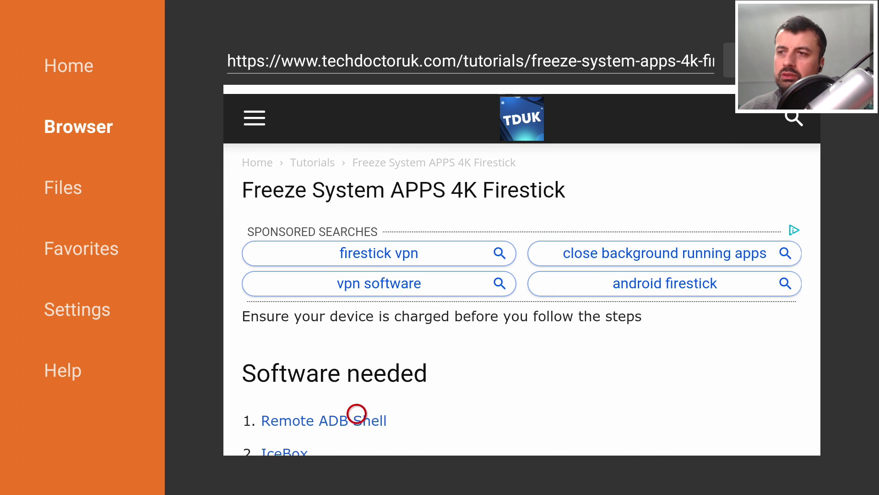
# Open the Remote ADB Shell download page from the tutorial's list of needed software.
pyautogui.scroll(-2, 357, 436)
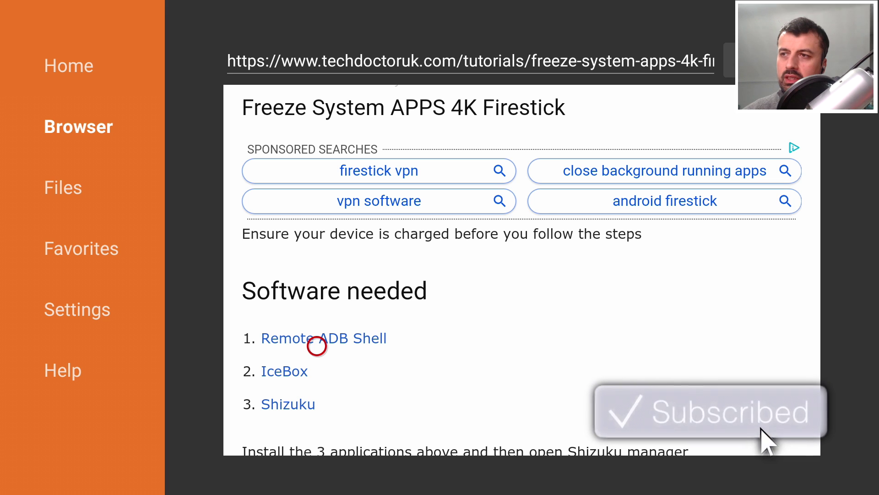
pyautogui.click(317, 345)
pyautogui.scroll(-10, 317, 437)
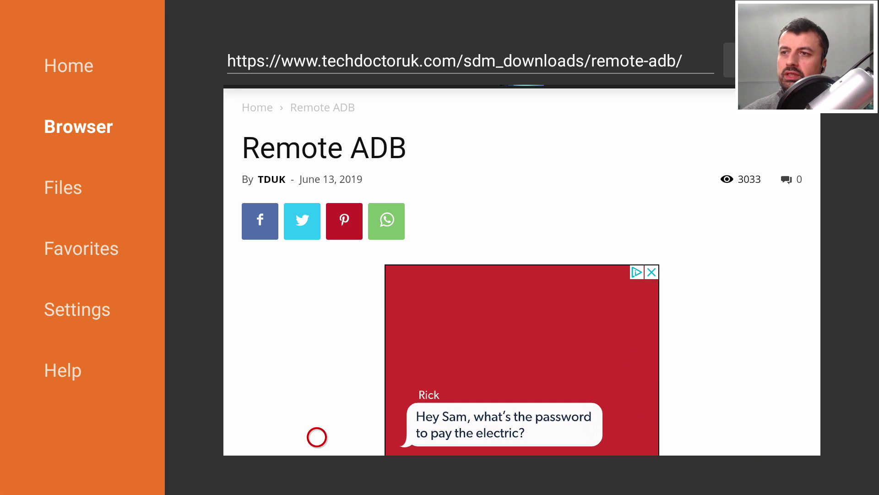
pyautogui.scroll(-3, 317, 437)
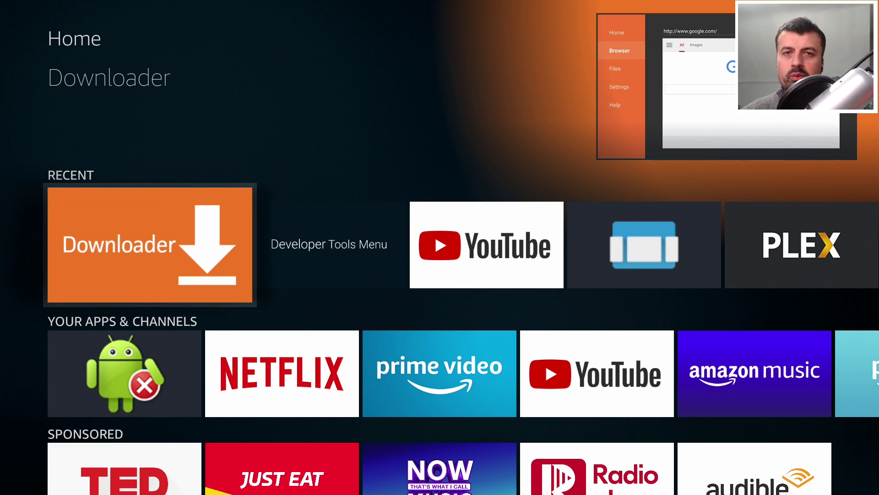
# Open Shizuku from the recent apps on the Home screen and copy its adb command for starting the service.
pyautogui.press('Right')
pyautogui.press('Right')
pyautogui.press('Right')
pyautogui.press('Right')
pyautogui.press('Right')
pyautogui.press('Right')
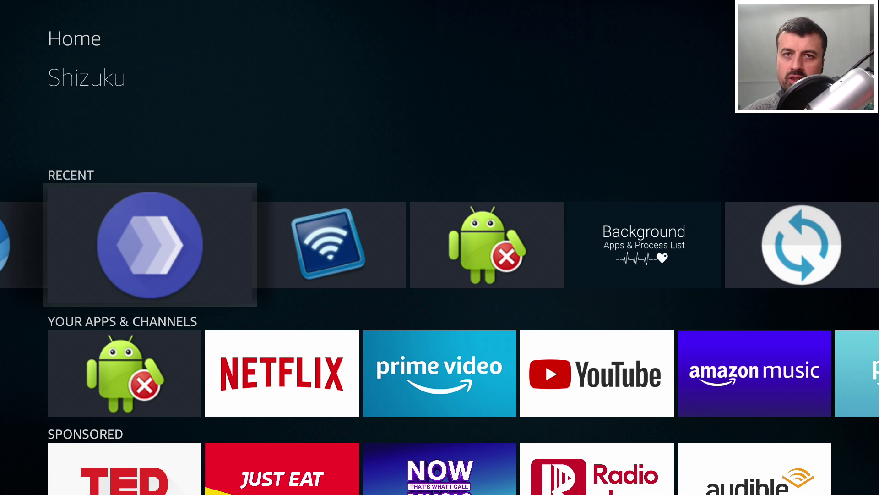
pyautogui.press('Right')
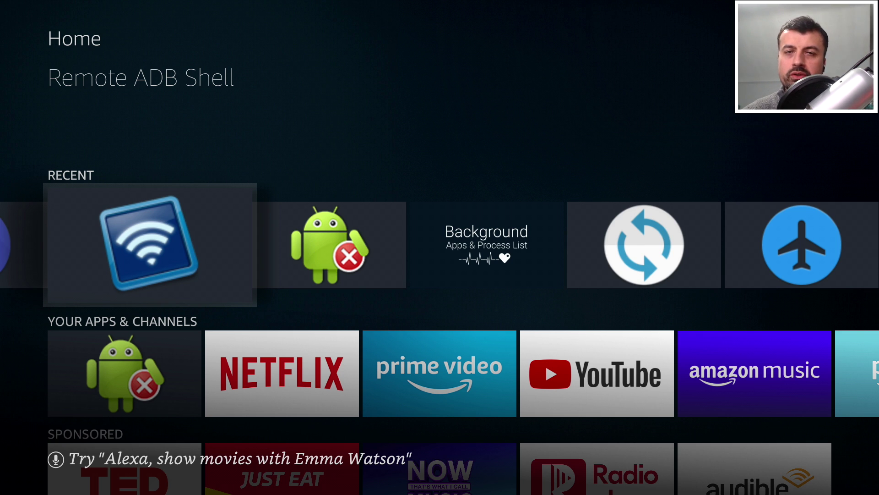
pyautogui.press('Left')
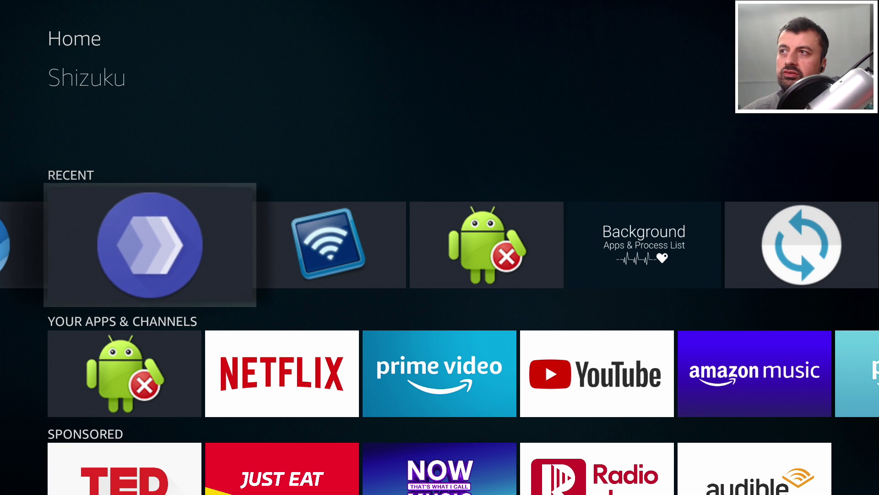
pyautogui.press('Return')
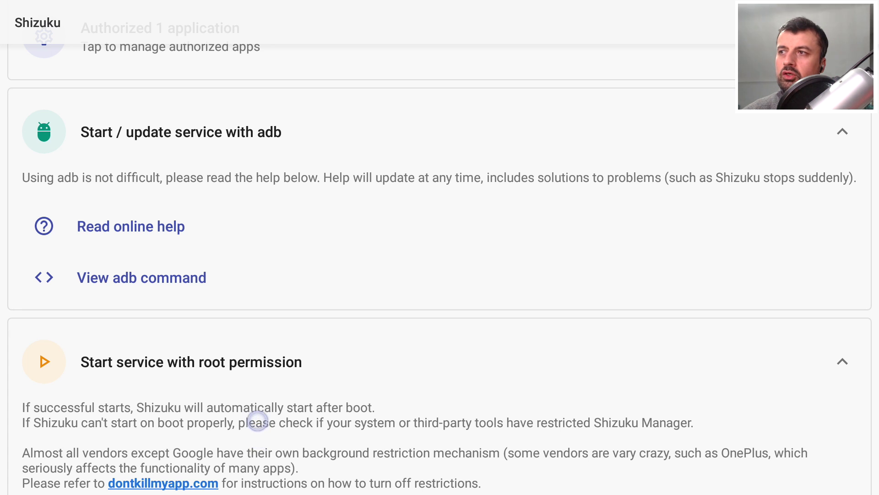
pyautogui.click(258, 274)
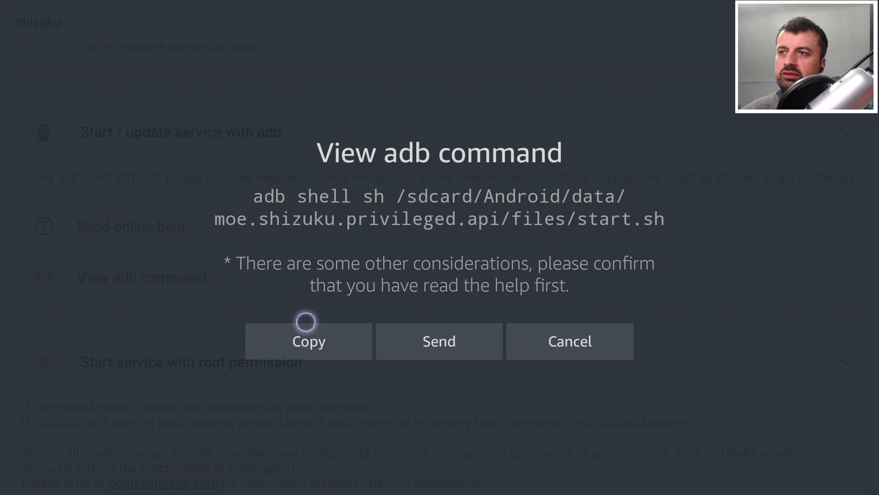
pyautogui.click(305, 332)
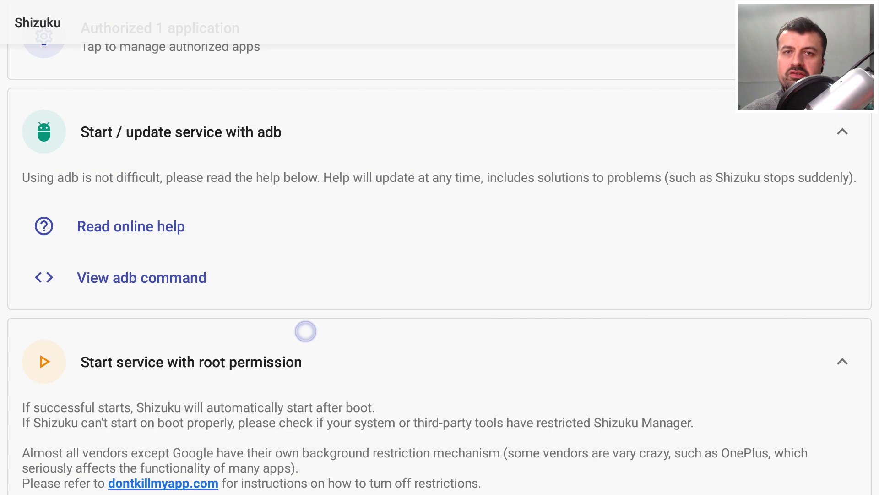
# Switch to Remote ADB Shell from the recent apps and connect to 127.0.0.1 on port 5555.
pyautogui.press('Home')
pyautogui.press('Right')
pyautogui.press('Right')
pyautogui.press('Right')
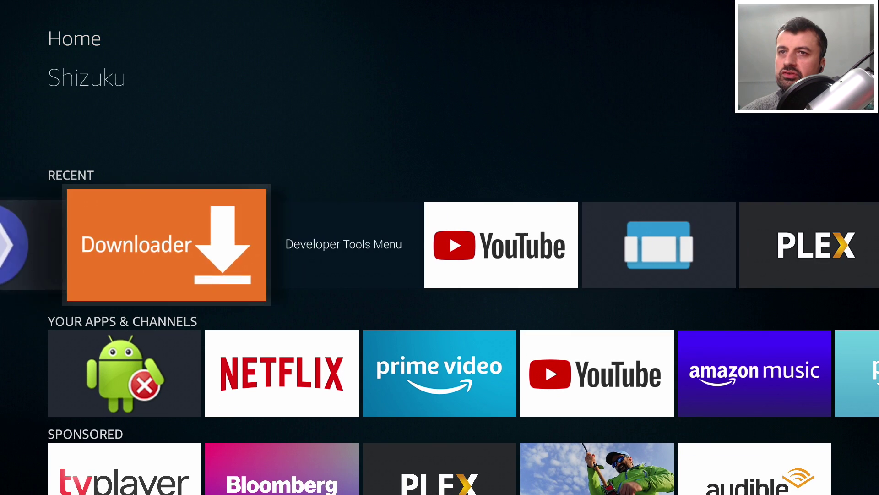
pyautogui.press('Right')
pyautogui.press('Right')
pyautogui.press('Right')
pyautogui.press('Right')
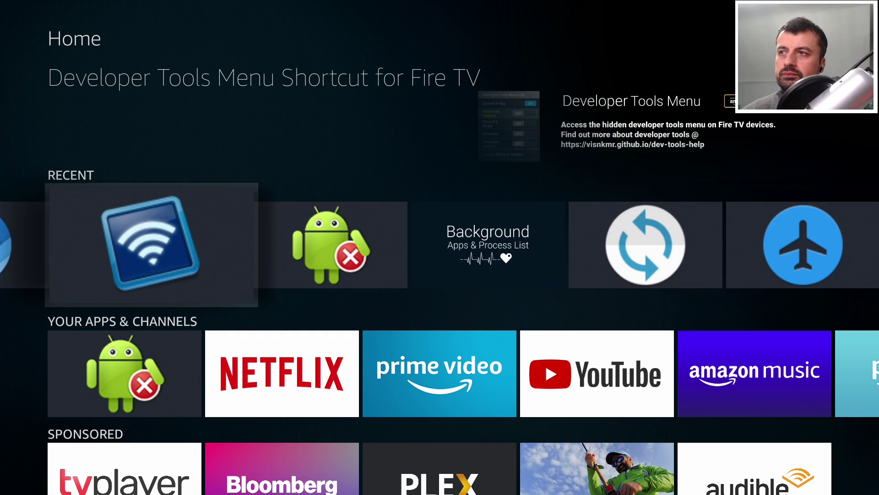
pyautogui.press('Return')
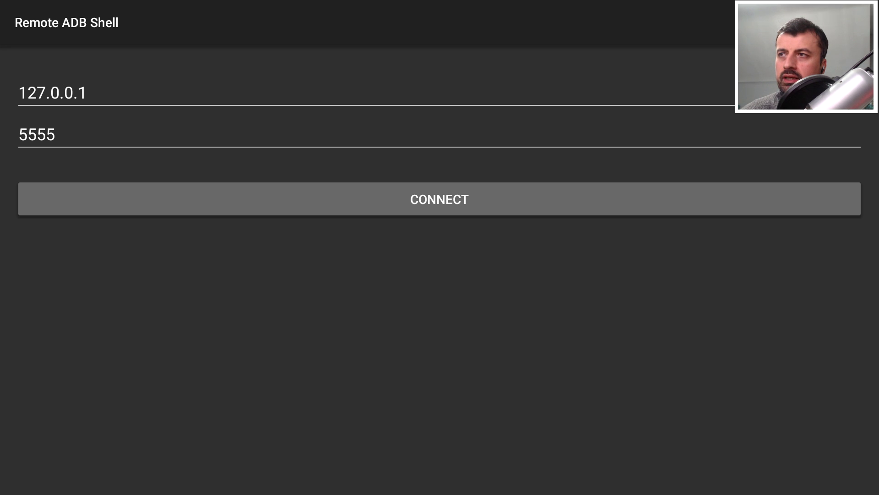
pyautogui.press('Return')
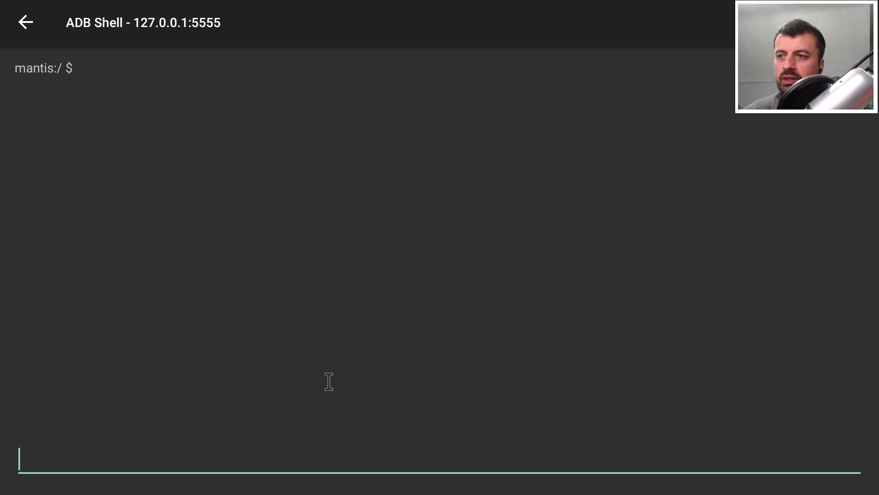
# Paste the copied Shizuku start command into the ADB shell's command line.
pyautogui.click(329, 467)
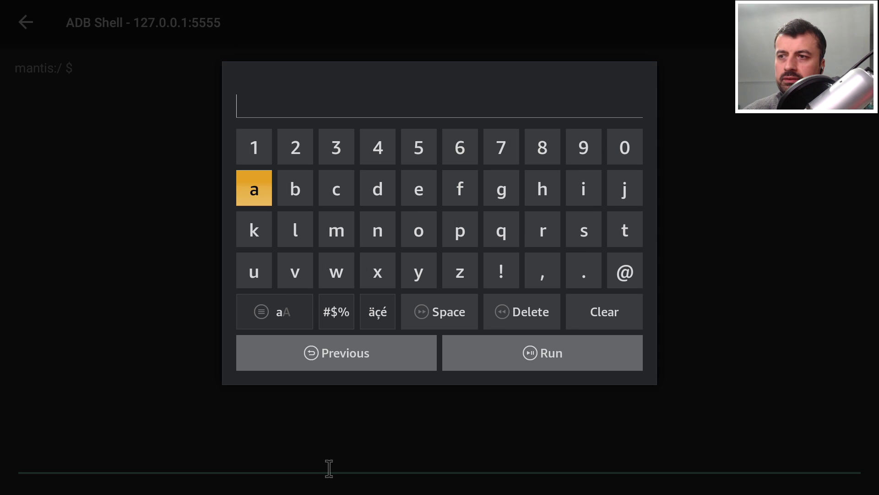
pyautogui.click(336, 100)
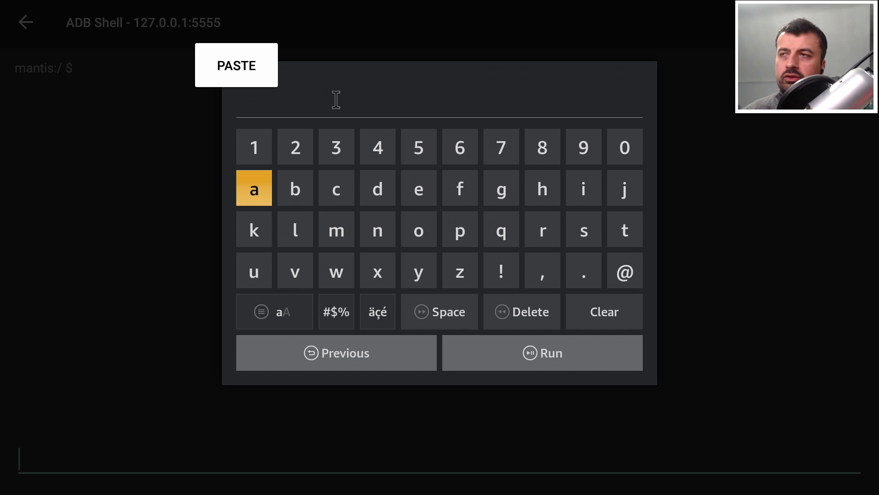
pyautogui.click(246, 67)
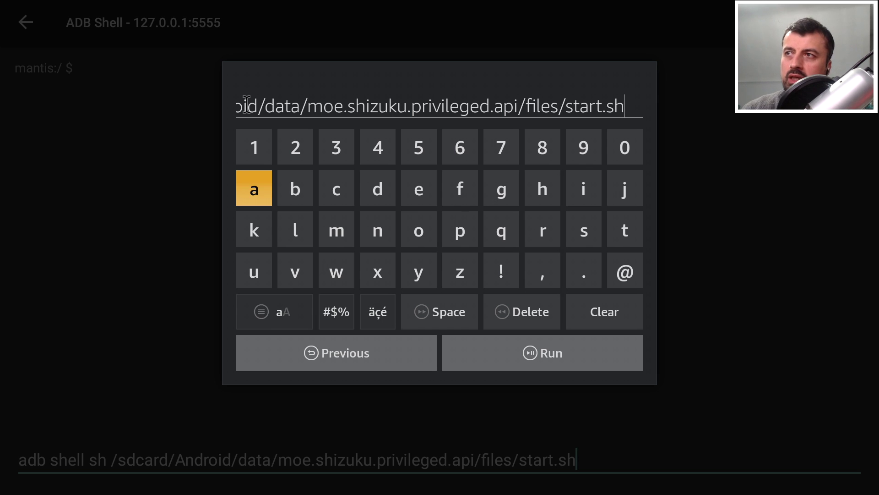
# Remove the leading "adb shell " from the pasted command so it starts with "sh /sdcard/Android/data/".
pyautogui.click(246, 104)
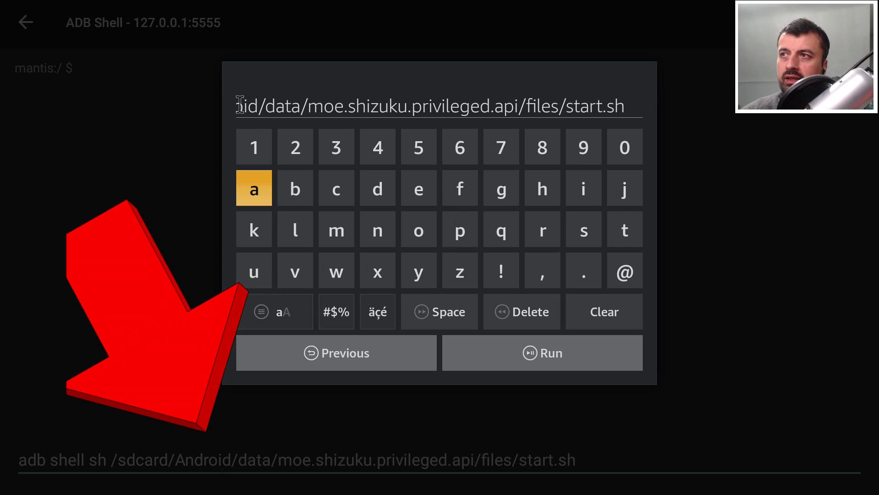
pyautogui.click(239, 104)
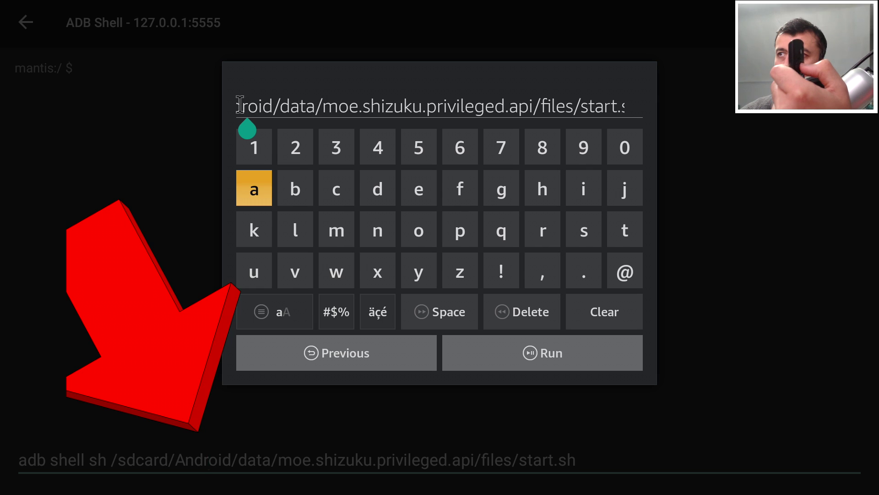
pyautogui.press('Left')
pyautogui.press('Left')
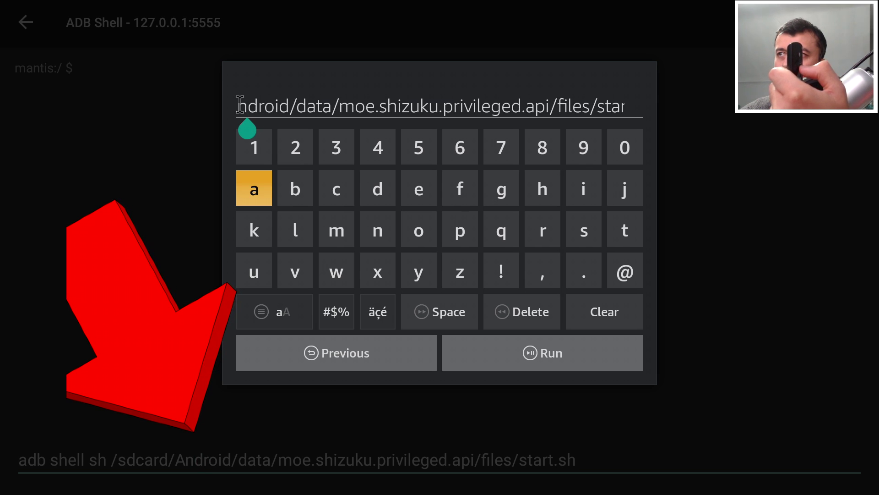
pyautogui.press('Left')
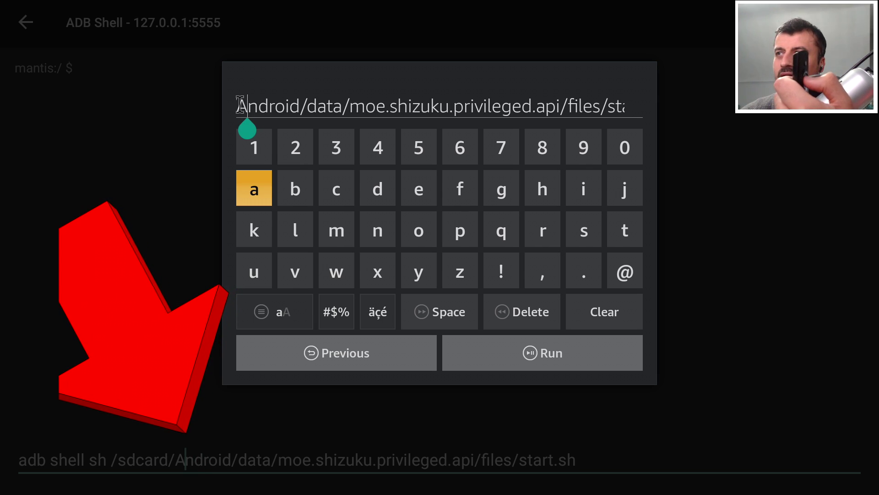
pyautogui.press('Left')
pyautogui.press('Left')
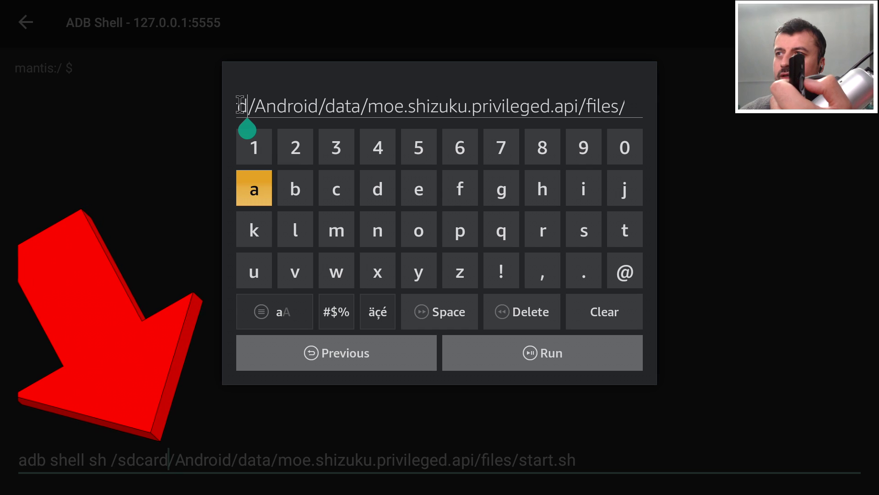
pyautogui.press('Left')
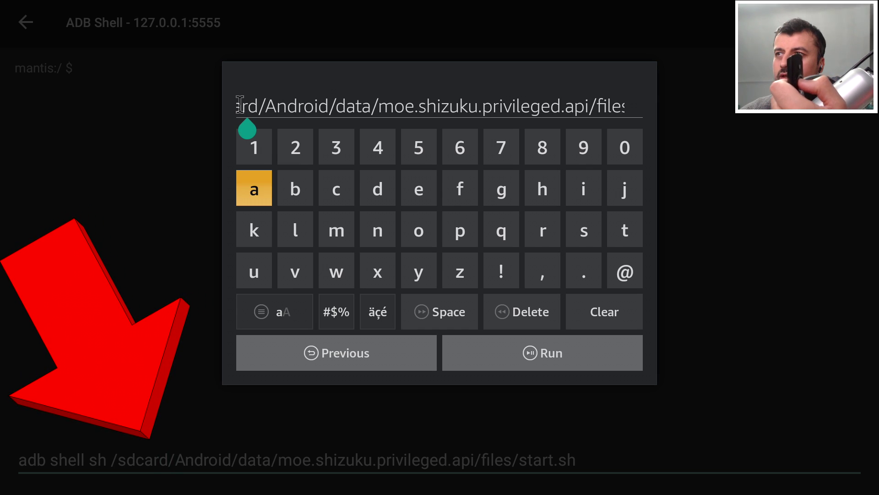
pyautogui.press('Left')
pyautogui.press('Left')
pyautogui.press('Left')
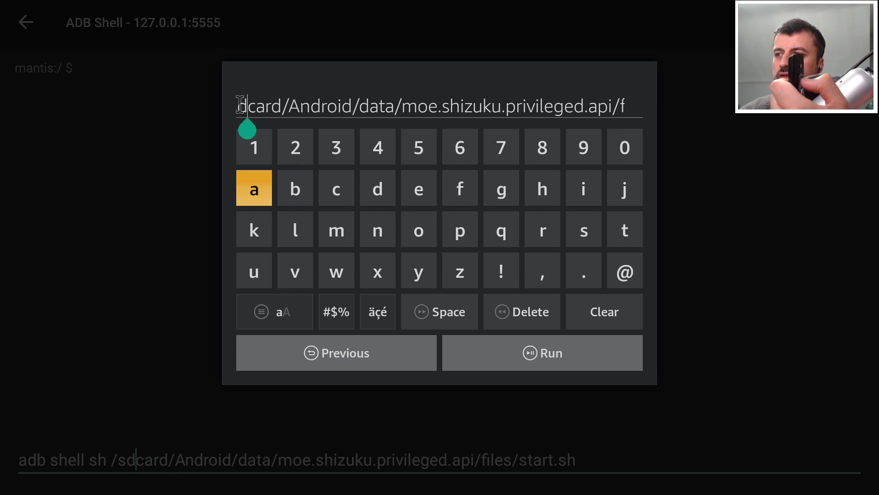
pyautogui.press('Left')
pyautogui.press('Left')
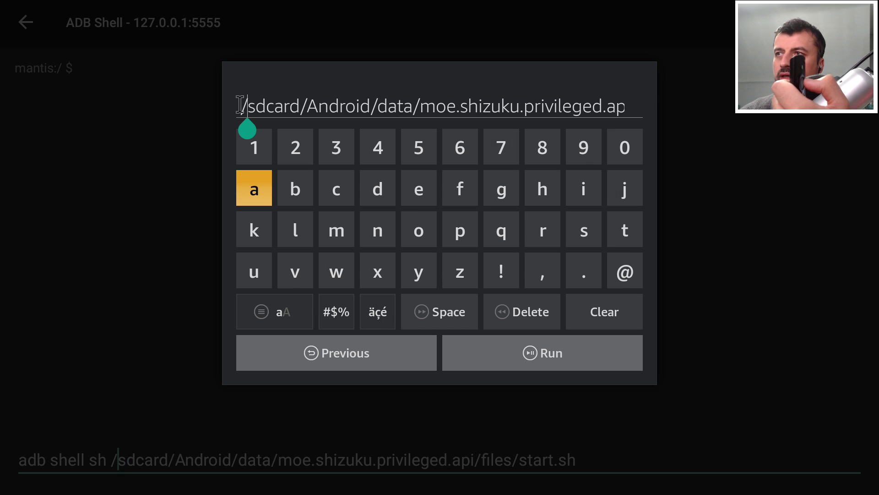
pyautogui.press('Left')
pyautogui.press('Left')
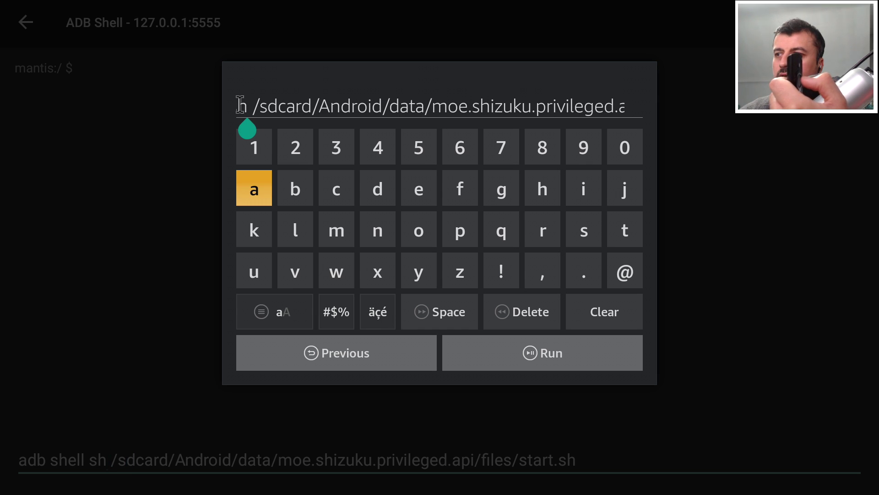
pyautogui.press('Left')
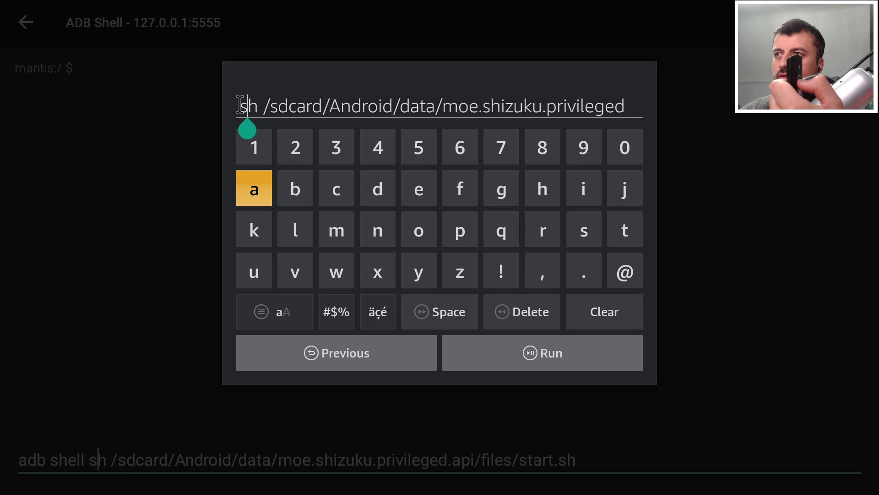
pyautogui.press('Left')
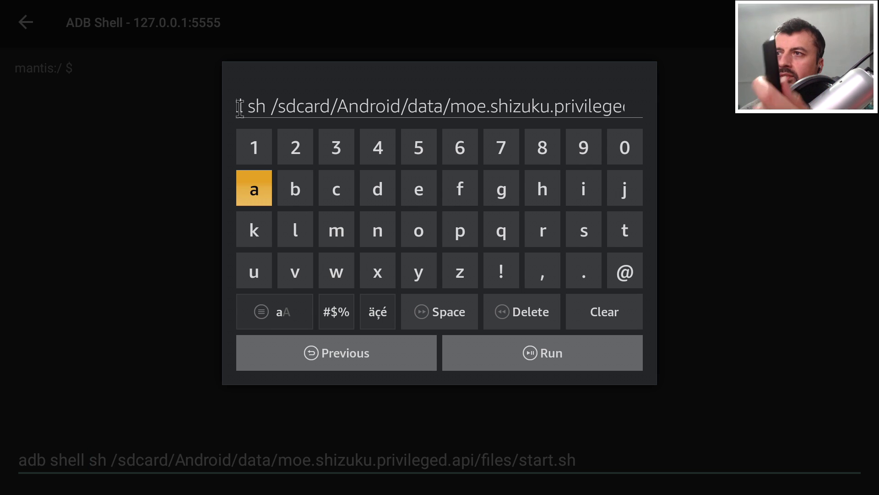
pyautogui.press('Down')
pyautogui.press('Down')
pyautogui.press('Right')
pyautogui.press('Right')
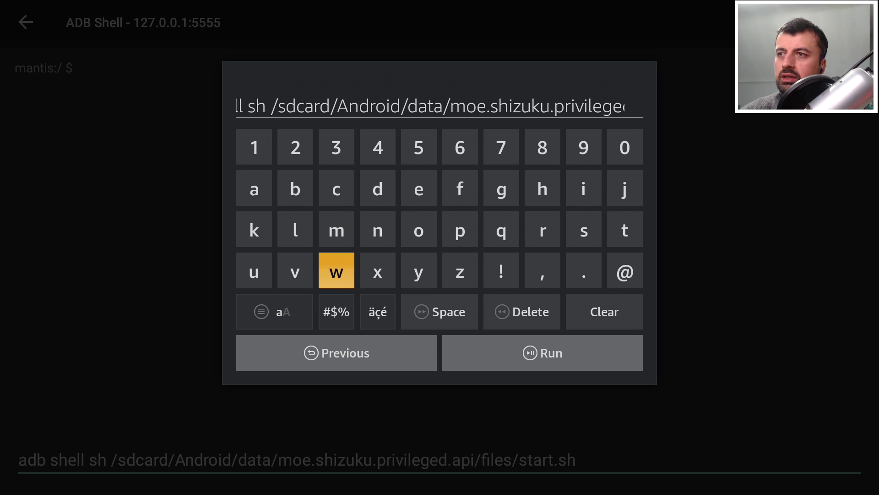
pyautogui.press('Right')
pyautogui.press('Right')
pyautogui.press('Right')
pyautogui.press('Right')
pyautogui.press('Down')
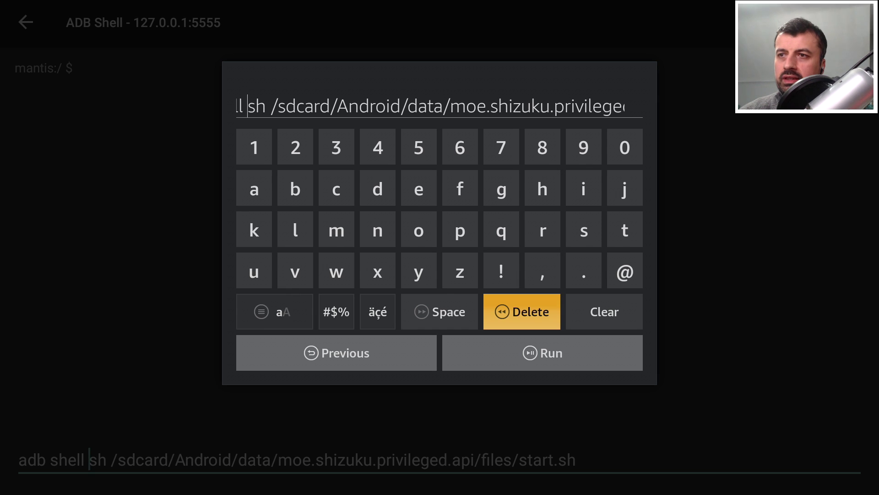
pyautogui.press('Return')
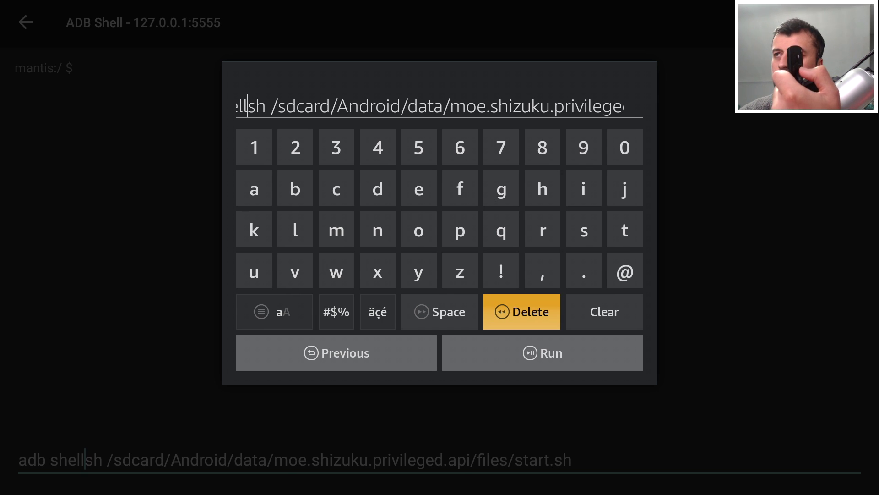
pyautogui.press('Return')
pyautogui.press('Return')
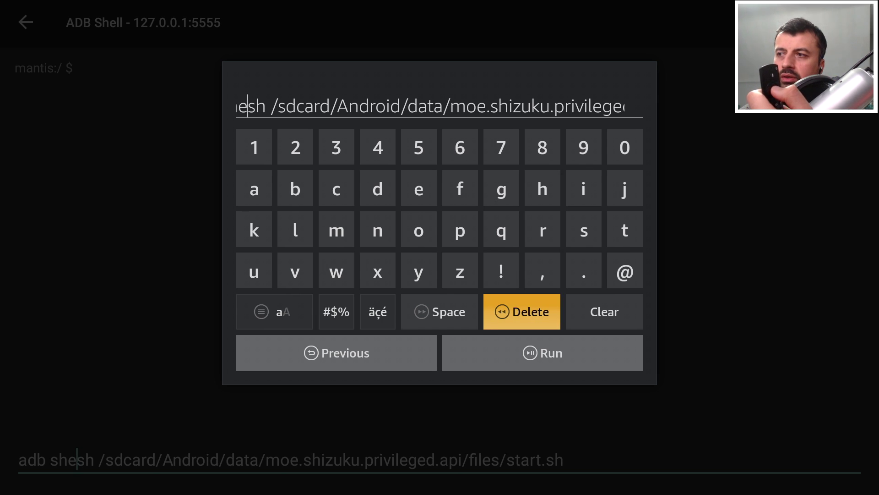
pyautogui.press('Return')
pyautogui.press('Return')
pyautogui.press('Return')
pyautogui.press('Return')
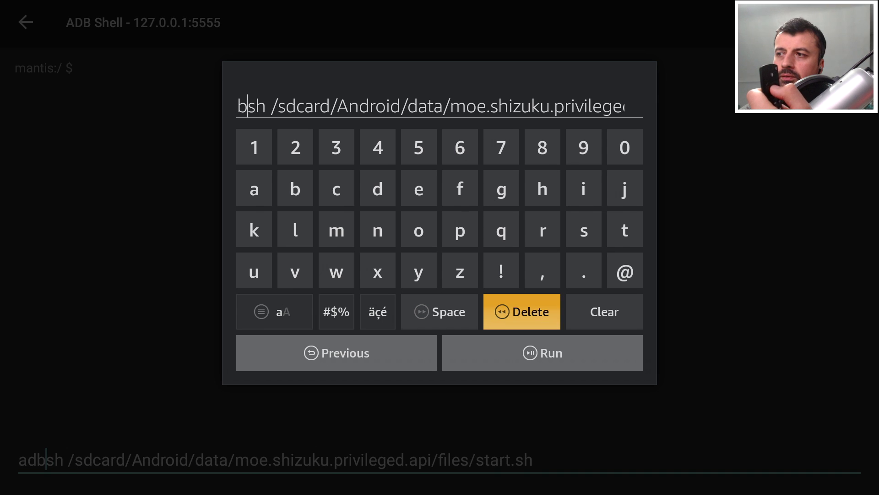
pyautogui.press('Return')
pyautogui.press('Return')
pyautogui.press('Return')
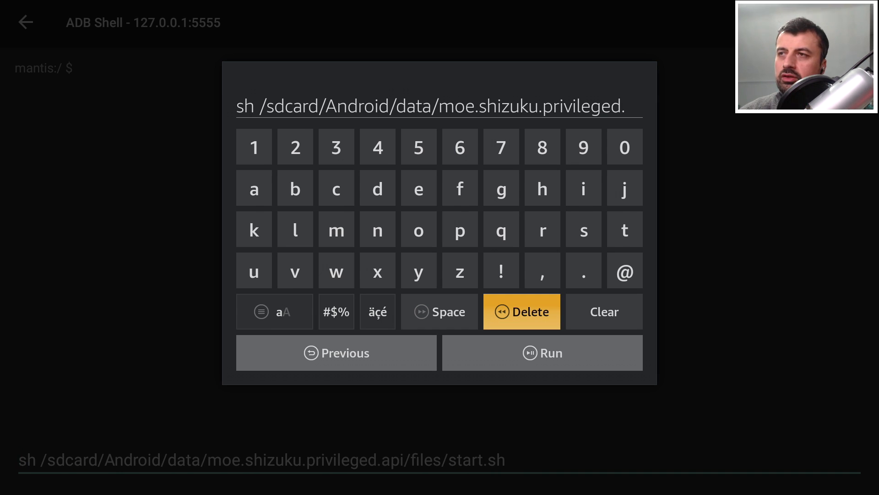
# Run "sh /sdcard/Android/data/moe.shizuku.privileged.api/files/start.sh" in the ADB shell and close the on-screen keyboard.
pyautogui.press('Down')
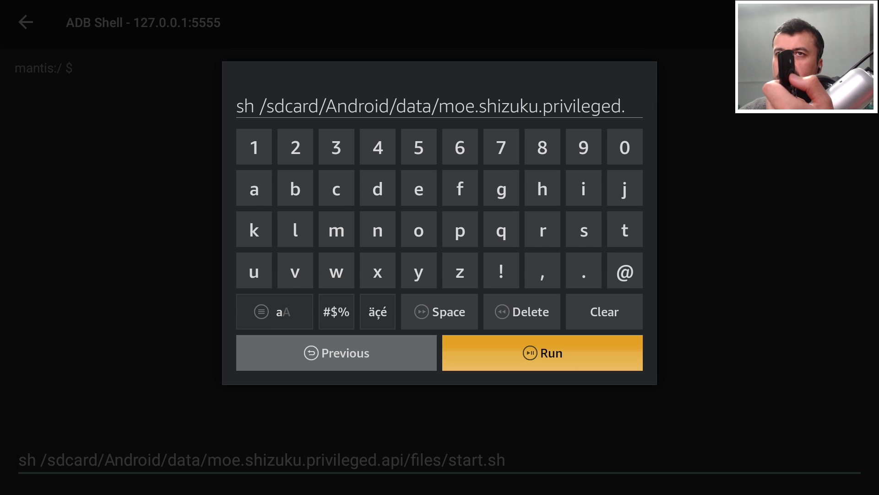
pyautogui.press('Return')
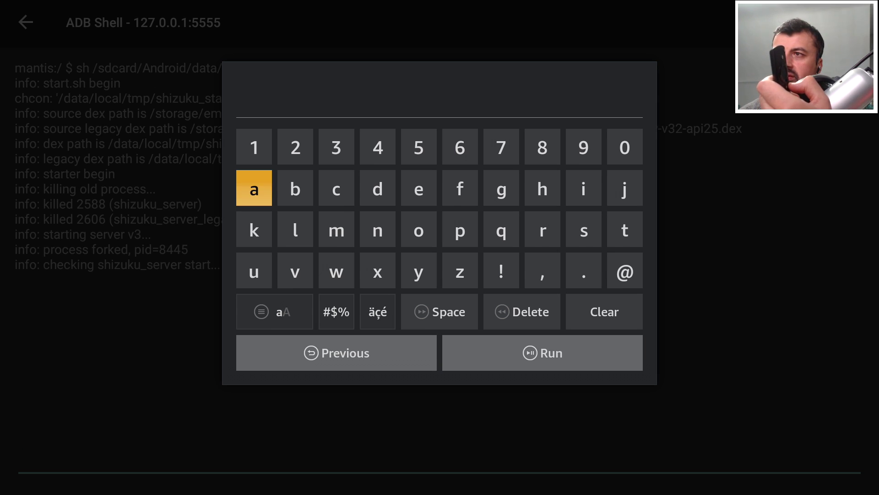
pyautogui.press('Escape')
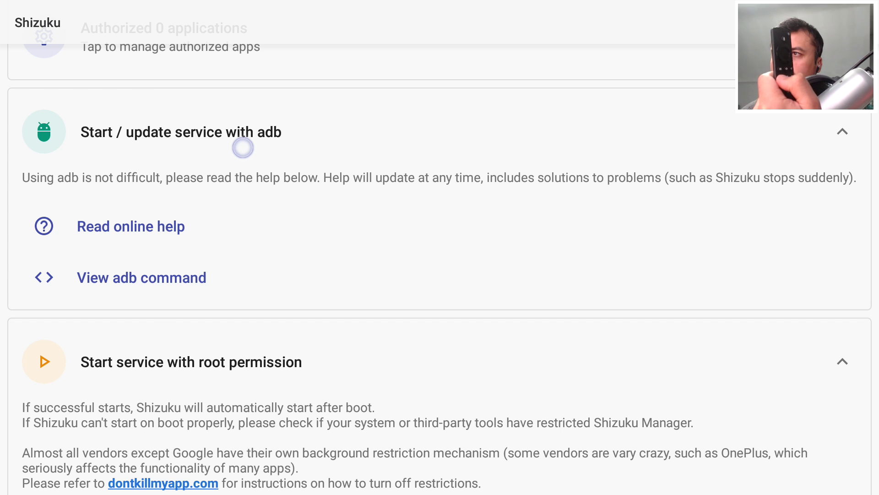
pyautogui.scroll(-4, 243, 148)
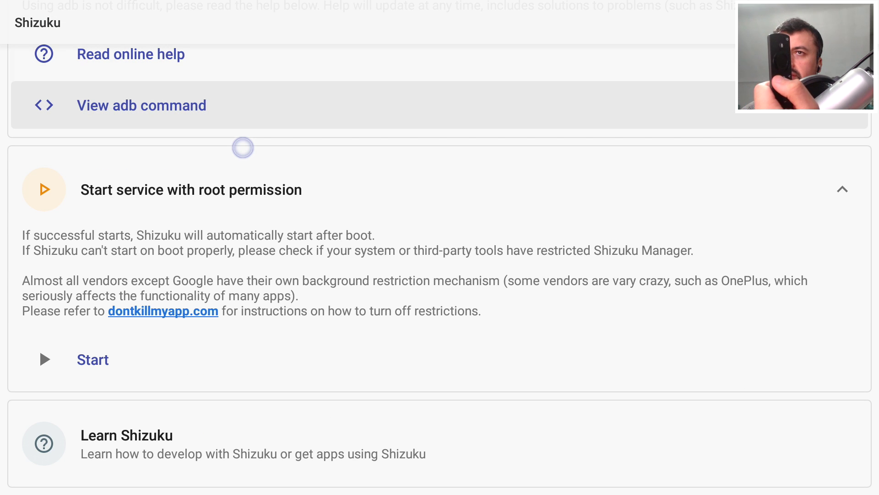
# Open Shizuku's authorized apps list and leave the authorization for Ice Box enabled.
pyautogui.scroll(1, 242, 148)
pyautogui.scroll(5, 242, 147)
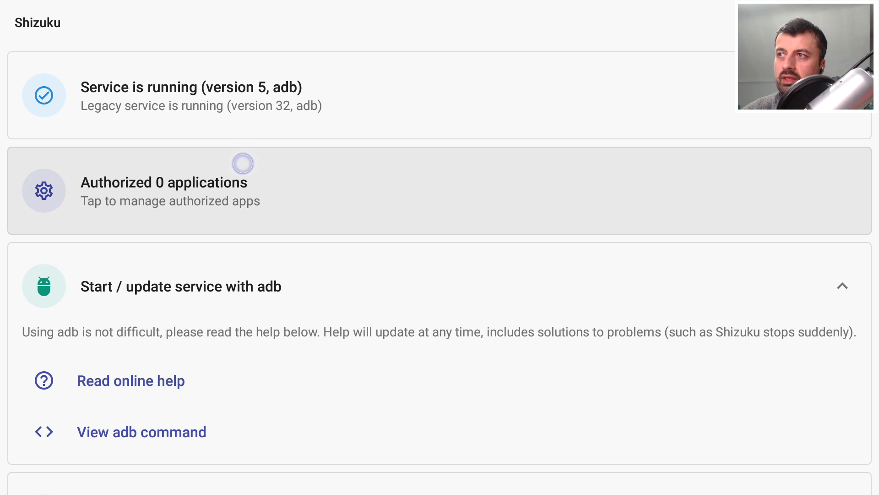
pyautogui.click(243, 173)
pyautogui.click(206, 79)
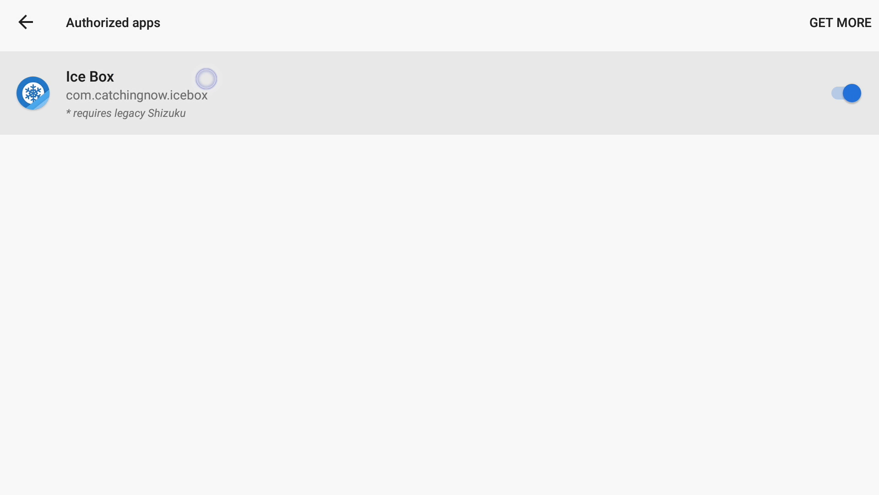
pyautogui.click(206, 78)
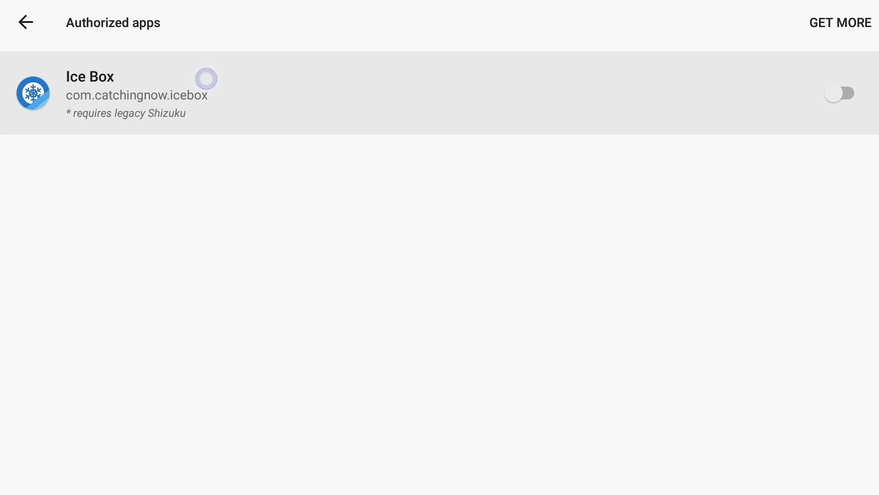
pyautogui.click(206, 91)
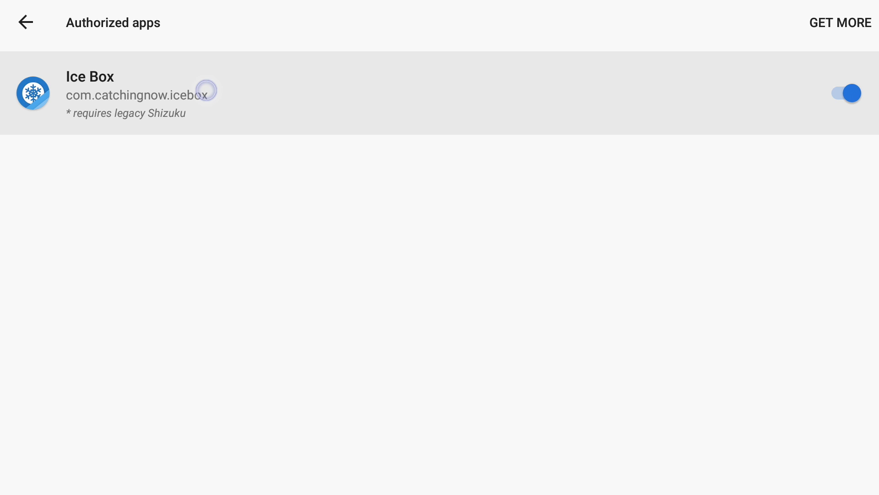
# Return to the Fire TV home screen and launch Ice Box from the apps there.
pyautogui.press('Home')
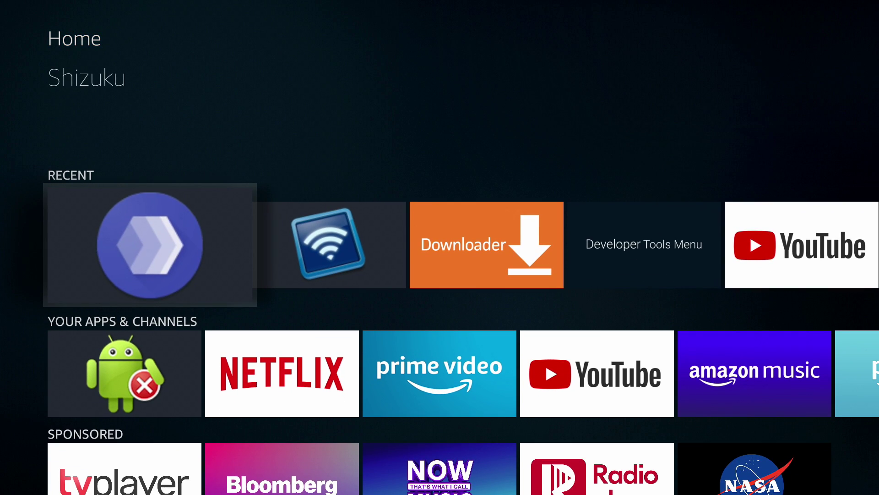
pyautogui.press('Right')
pyautogui.press('Right')
pyautogui.press('Right')
pyautogui.press('Right')
pyautogui.press('Right')
pyautogui.press('Right')
pyautogui.press('Right')
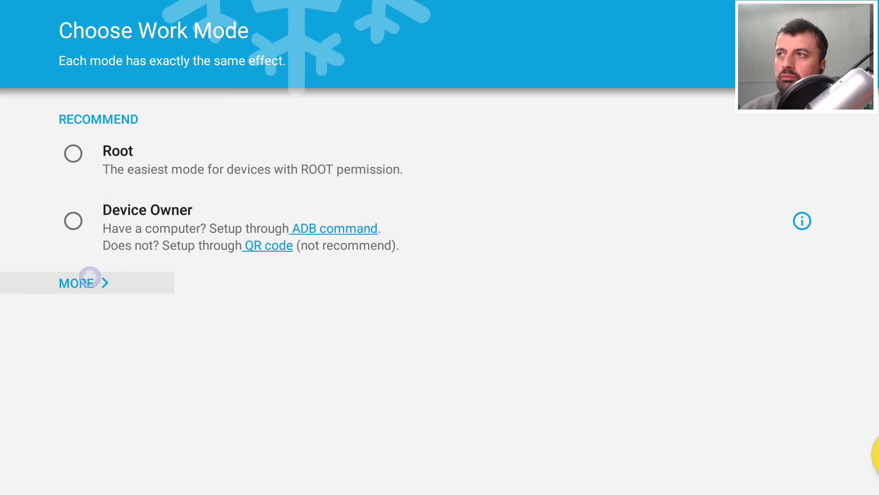
# Expand the additional work modes, choose Shizuku Manager for Ice Box and accept the re-authorization notice.
pyautogui.click(90, 278)
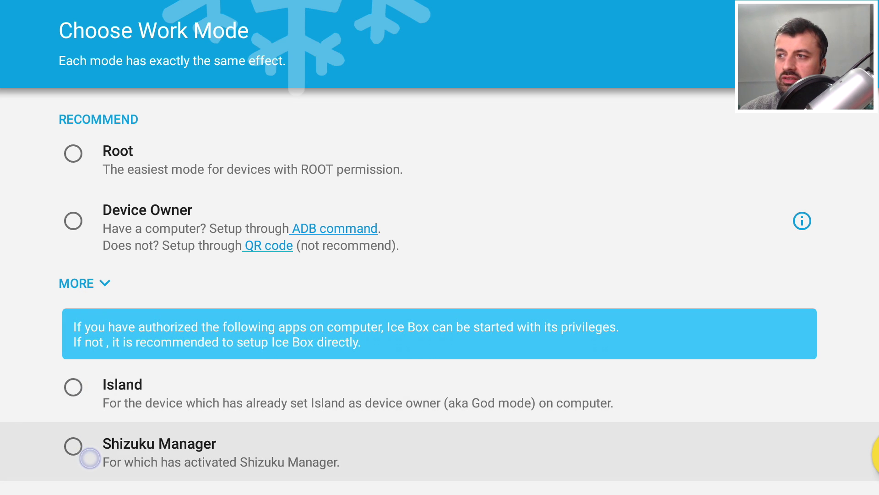
pyautogui.click(90, 453)
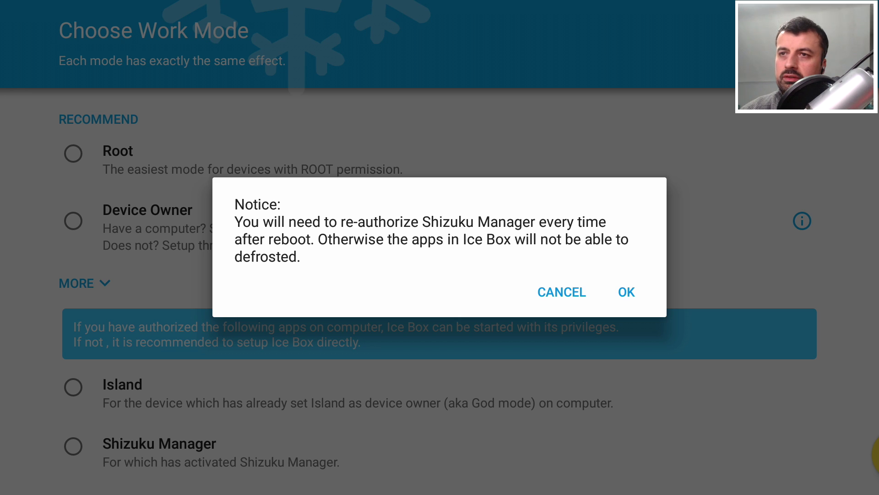
pyautogui.click(617, 282)
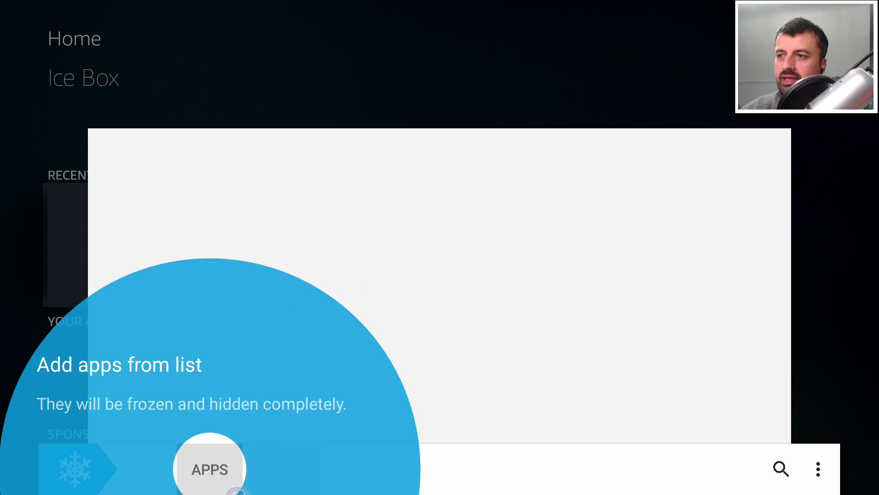
# Open the system apps in Ice Box's app list, accepting the risk notice, and include hidden apps.
pyautogui.click(235, 472)
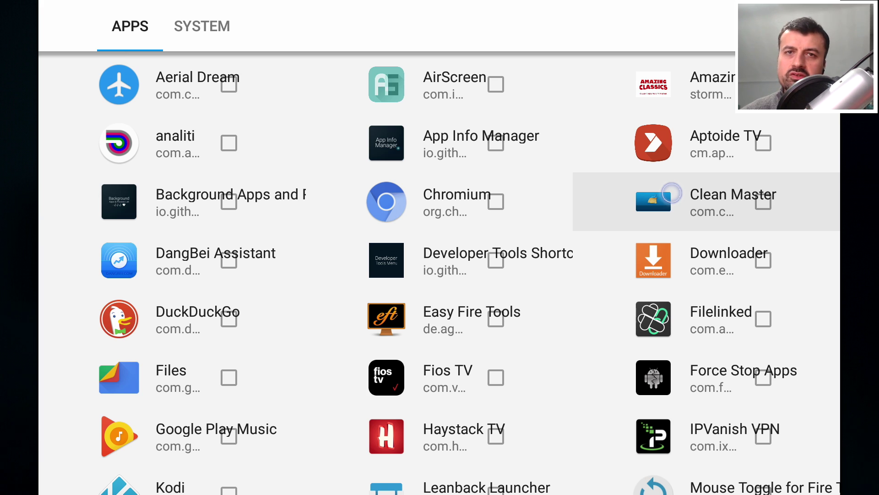
pyautogui.press('Left')
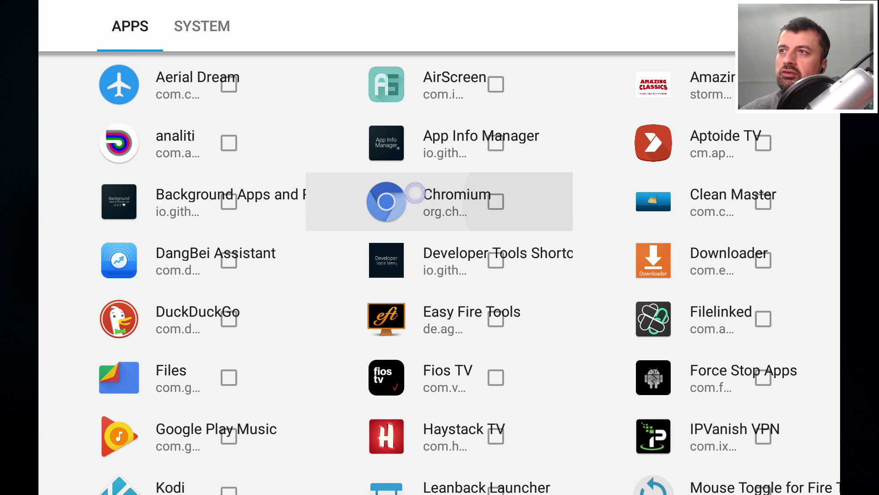
pyautogui.click(226, 41)
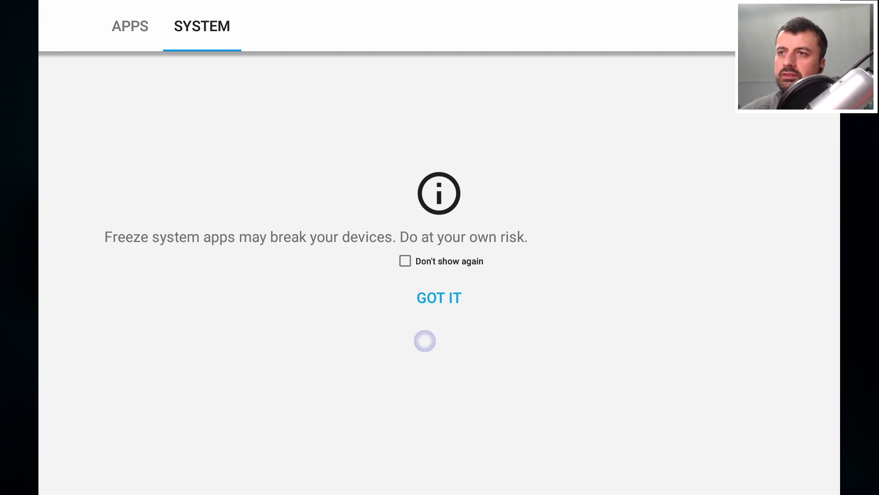
pyautogui.click(439, 297)
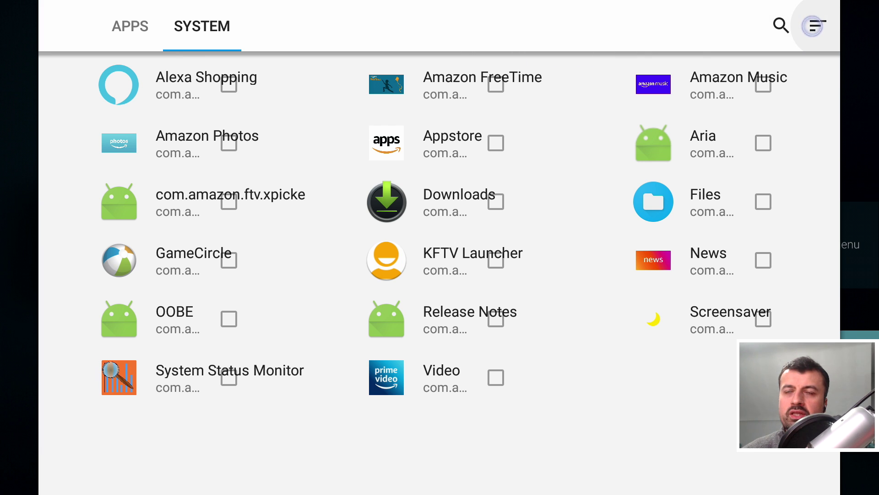
pyautogui.click(814, 26)
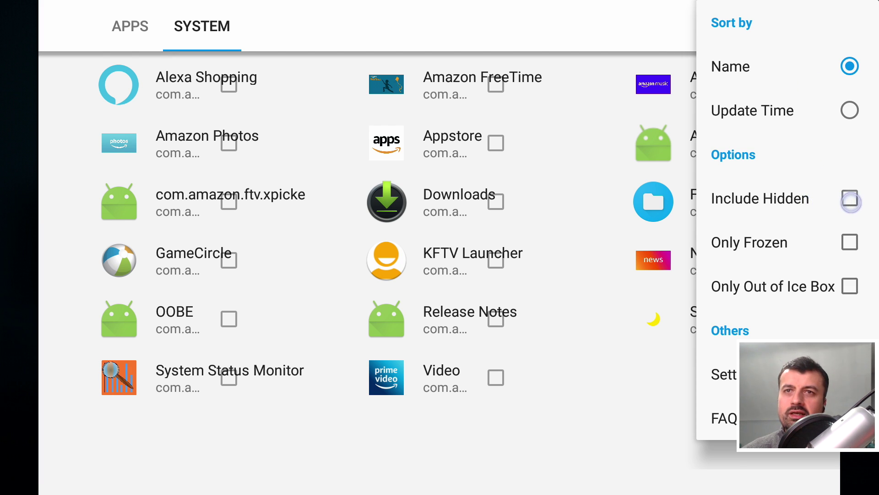
pyautogui.click(850, 200)
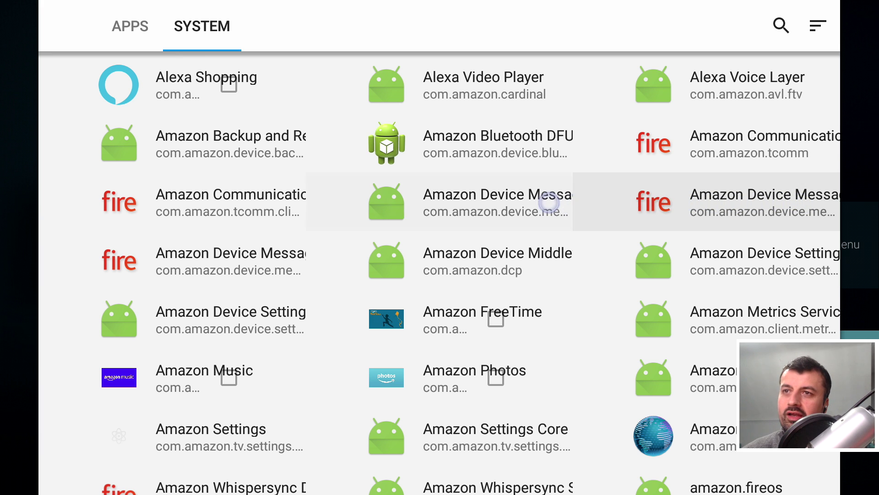
# Examine the full list of system apps, including the hidden ones, for candidates to freeze.
pyautogui.scroll(-1, 527, 202)
pyautogui.scroll(-6, 527, 202)
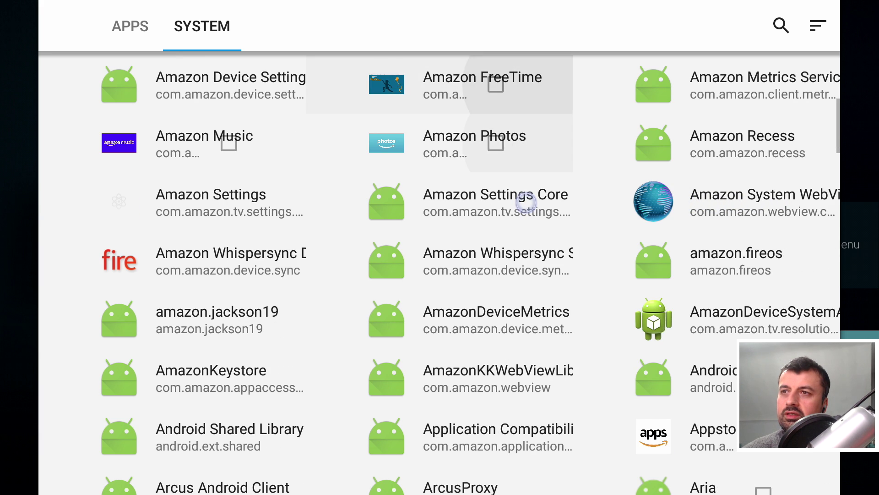
pyautogui.scroll(-5, 526, 202)
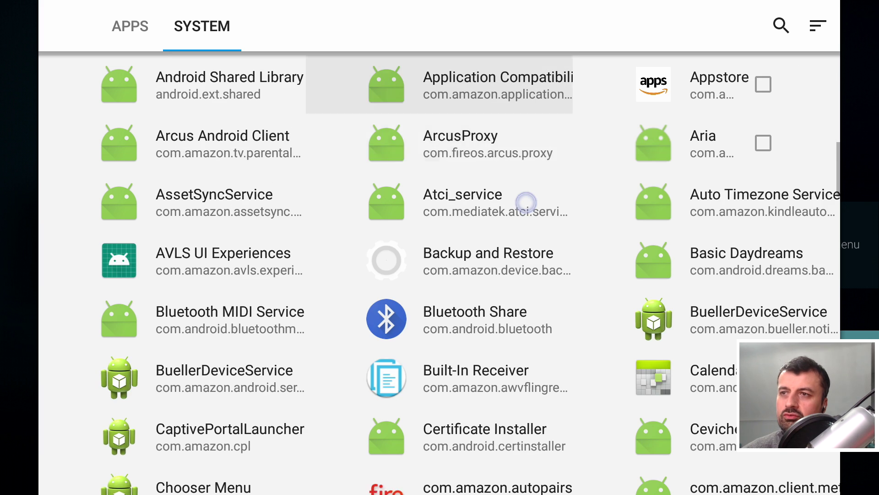
pyautogui.scroll(-2, 527, 202)
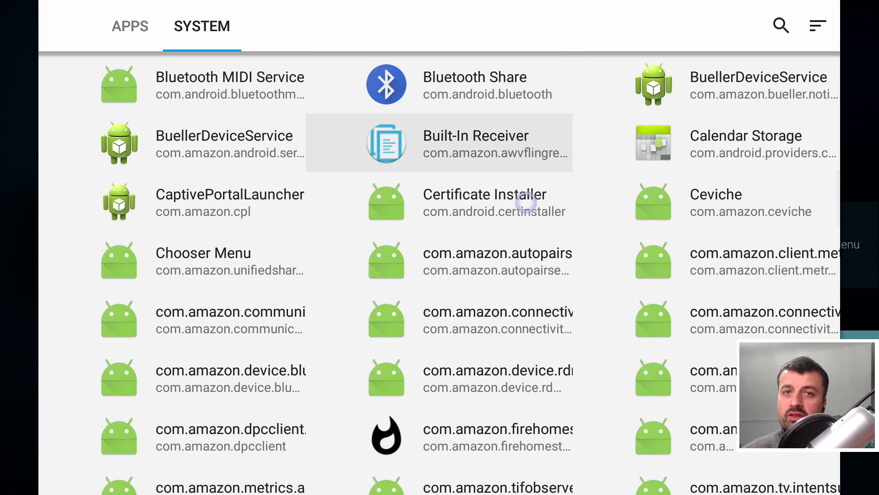
pyautogui.scroll(-6, 526, 202)
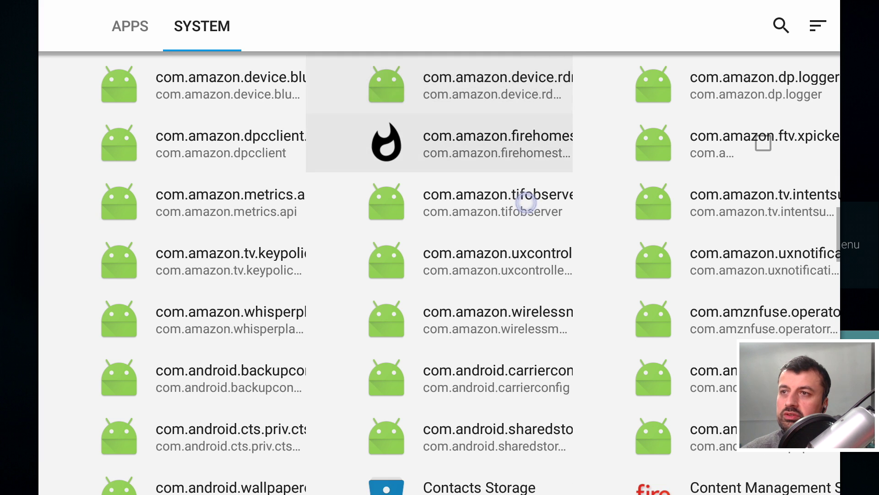
pyautogui.scroll(-1, 526, 202)
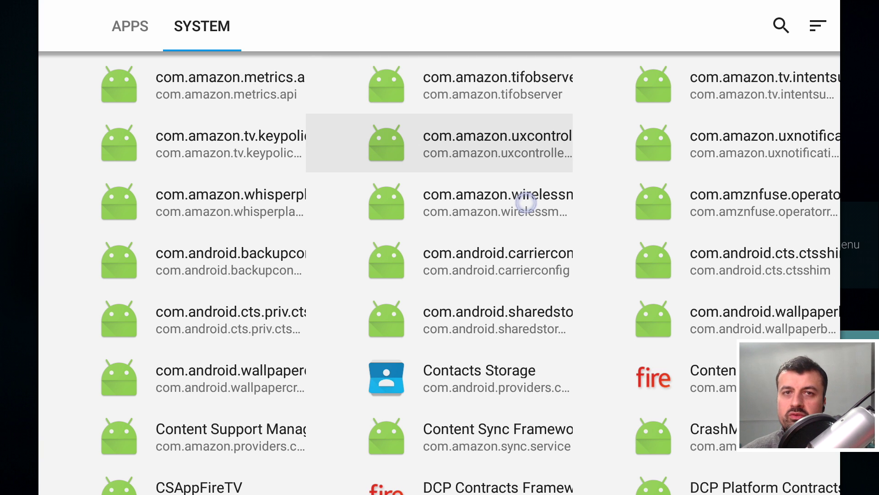
pyautogui.scroll(-6, 527, 202)
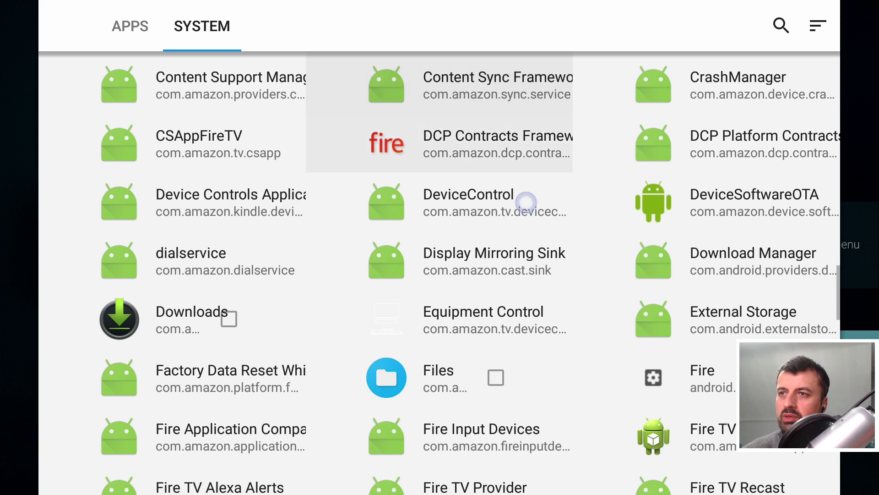
pyautogui.scroll(-11, 527, 202)
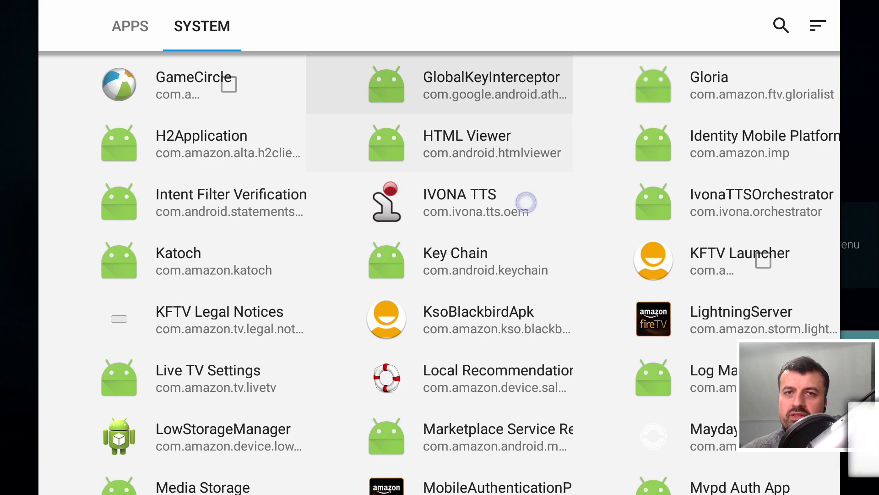
pyautogui.scroll(-12, 526, 202)
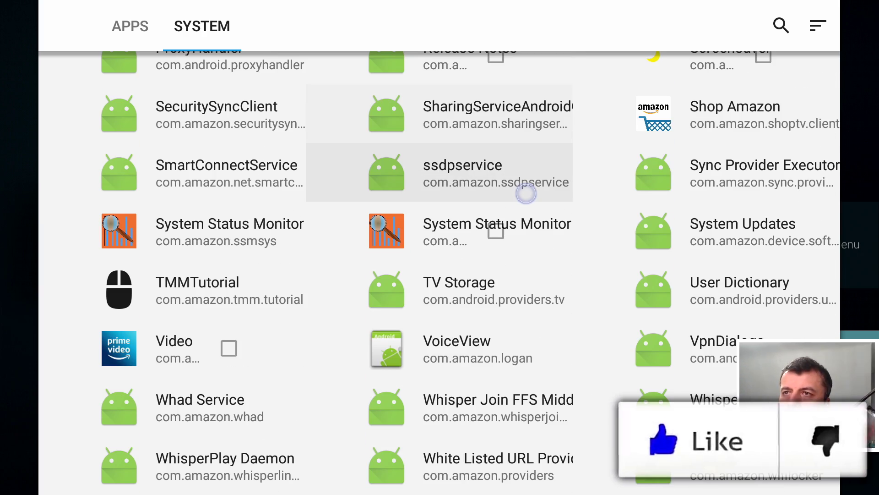
pyautogui.scroll(8, 526, 193)
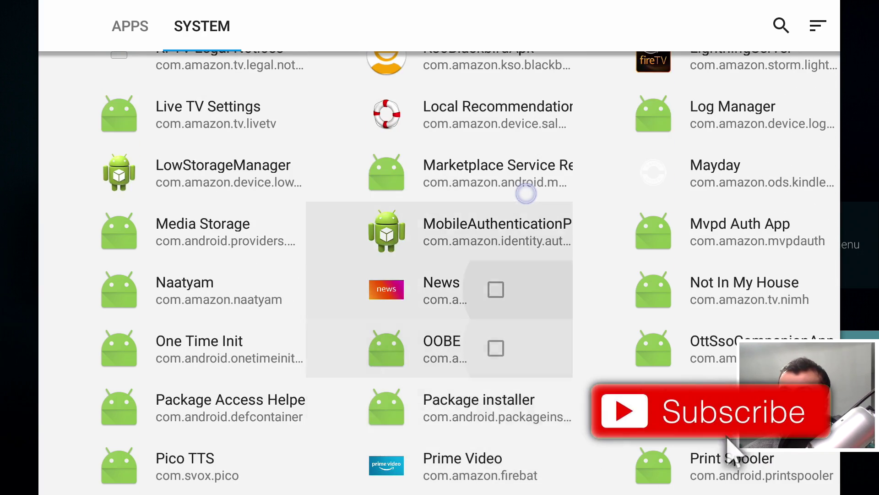
pyautogui.scroll(10, 526, 194)
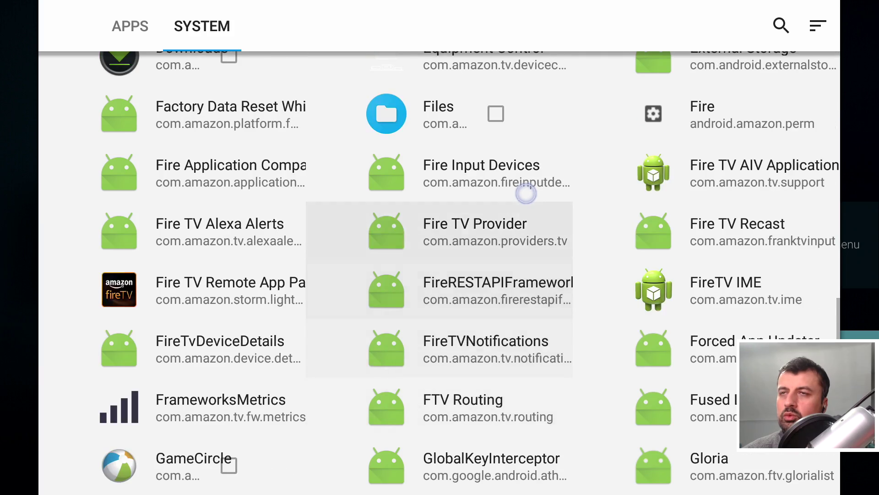
pyautogui.scroll(18, 526, 193)
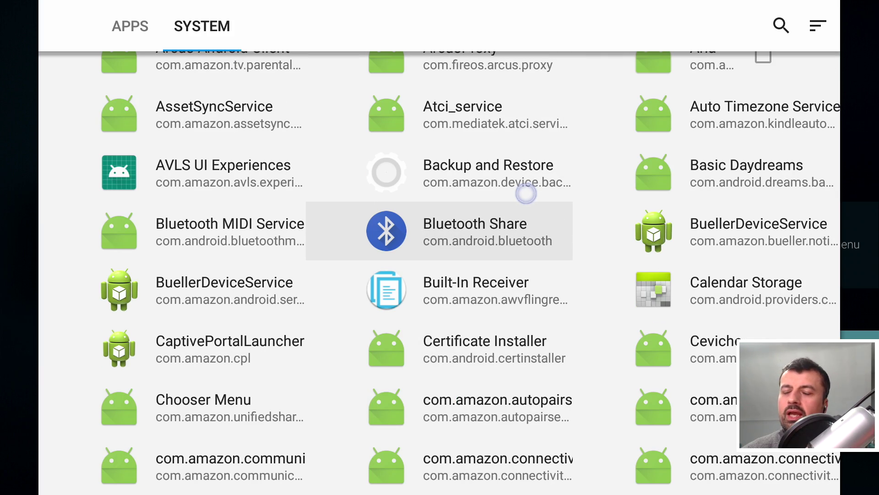
pyautogui.scroll(10, 526, 193)
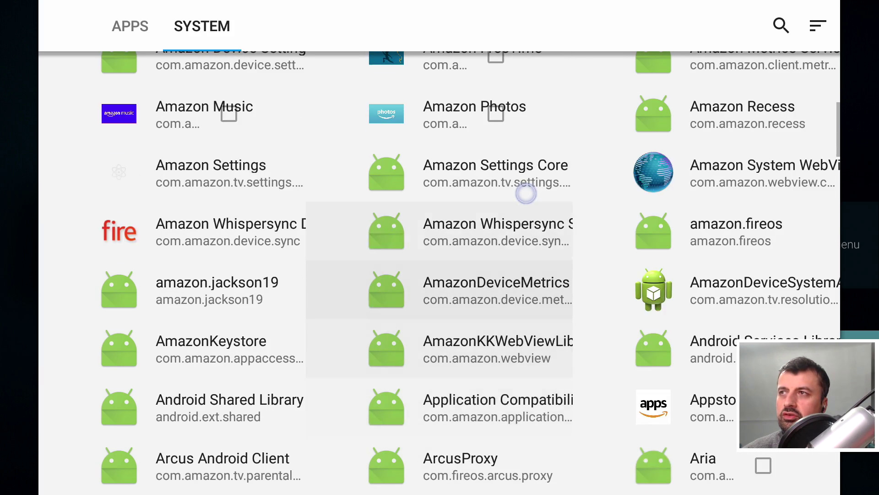
pyautogui.scroll(4, 527, 193)
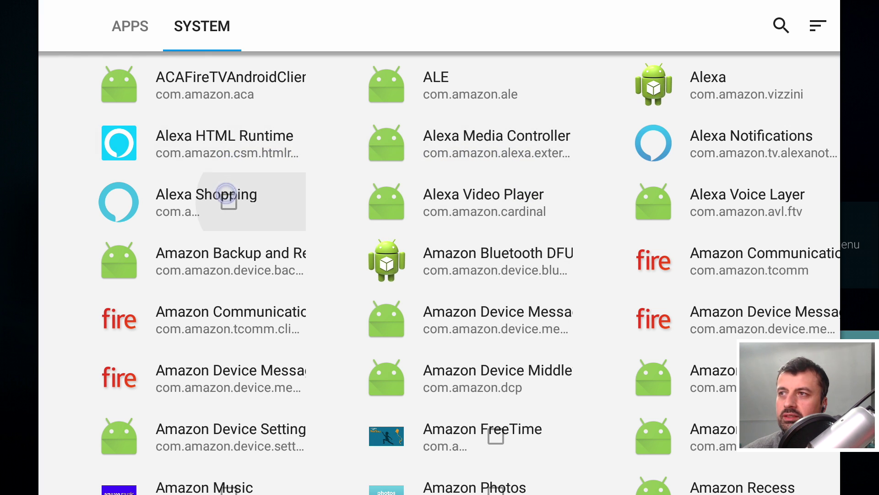
# Add Alexa Shopping, Amazon FreeTime, Amazon Metrics Service Application, Amazon Music and Amazon Photos to the Ice Box list.
pyautogui.click(226, 194)
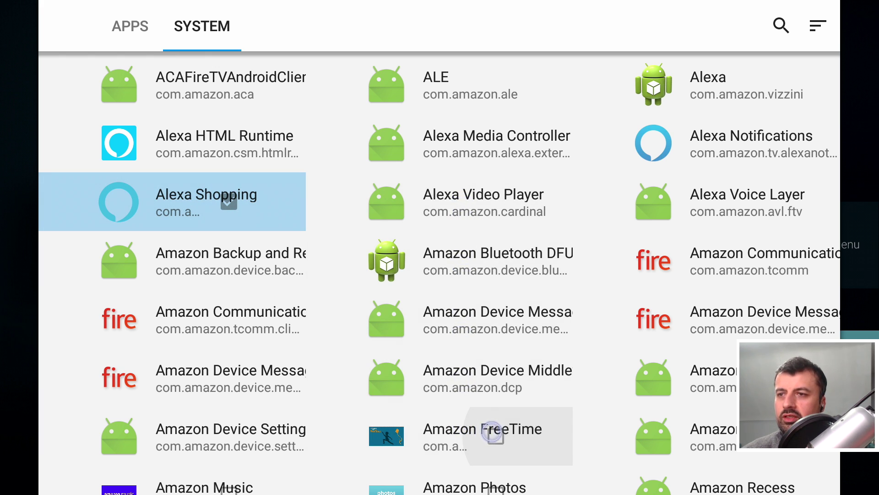
pyautogui.click(492, 432)
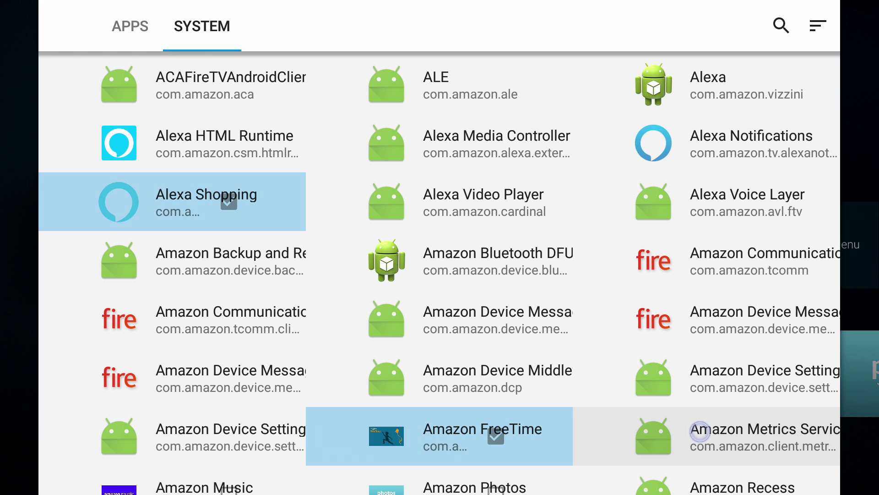
pyautogui.click(701, 431)
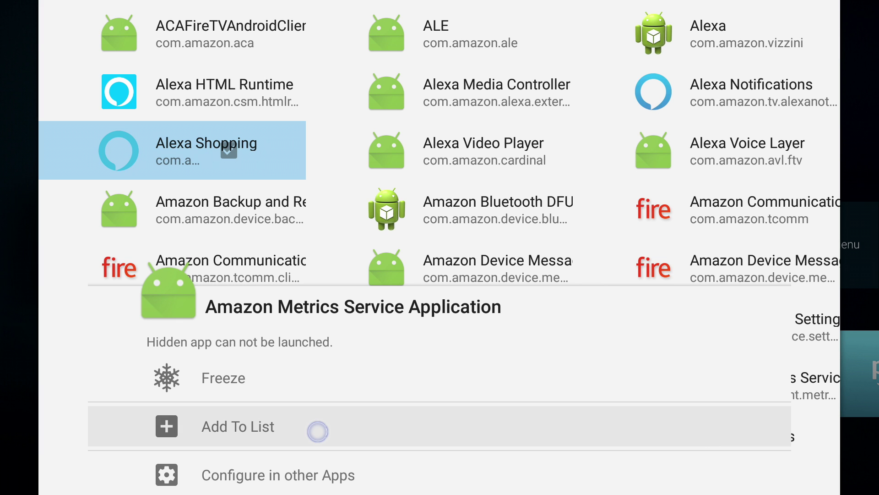
pyautogui.click(246, 428)
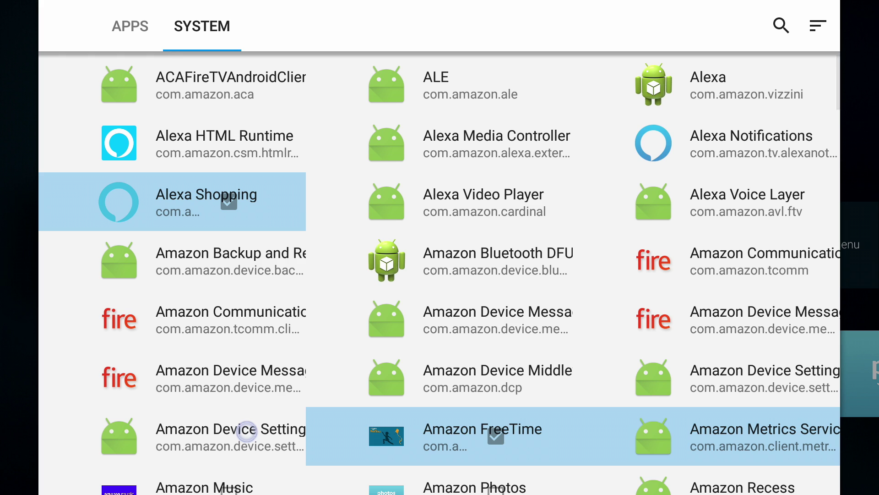
pyautogui.scroll(-1, 247, 430)
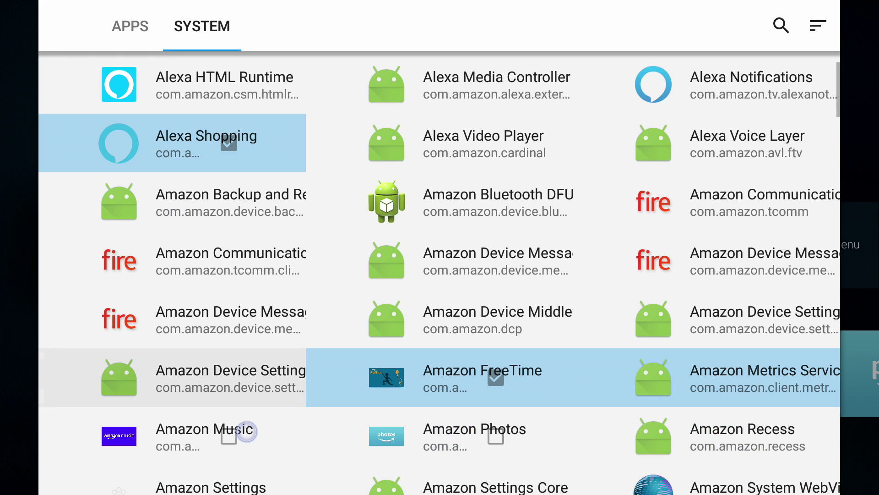
pyautogui.click(246, 431)
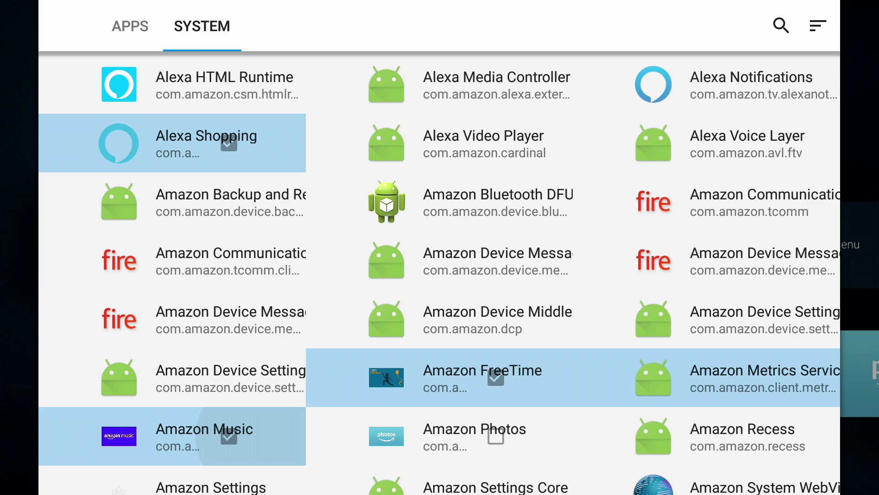
pyautogui.click(496, 438)
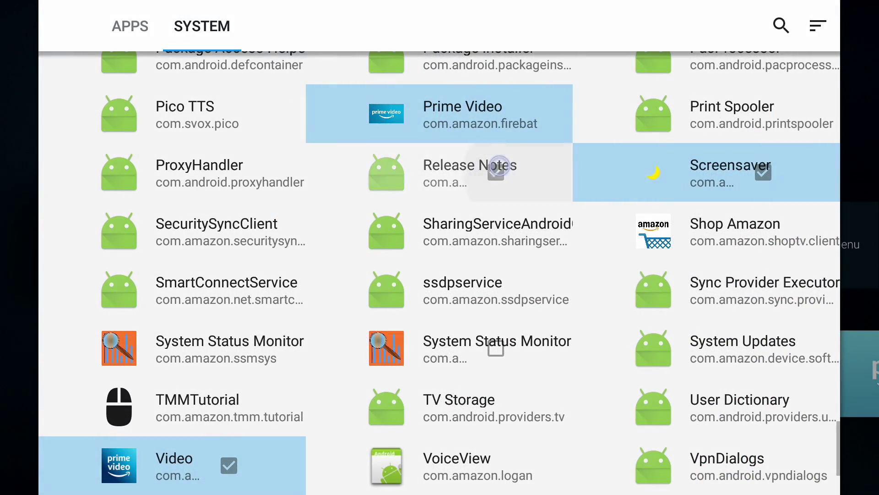
# Add Release Notes to the Ice Box list, then filter the system apps to only frozen ones and review the selection.
pyautogui.click(500, 165)
pyautogui.scroll(-3, 499, 166)
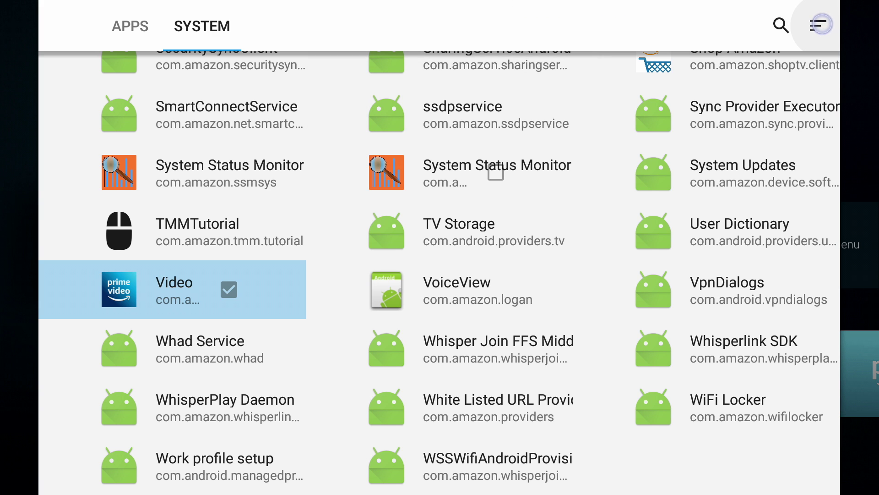
pyautogui.click(821, 24)
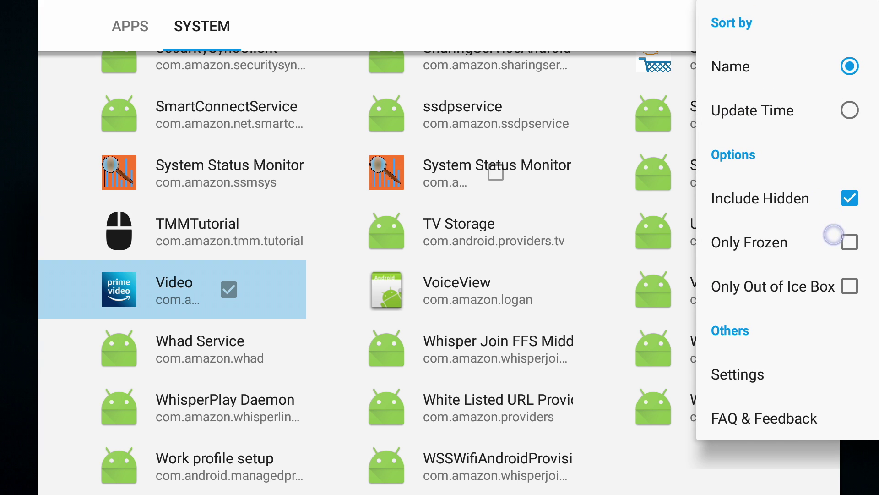
pyautogui.click(849, 244)
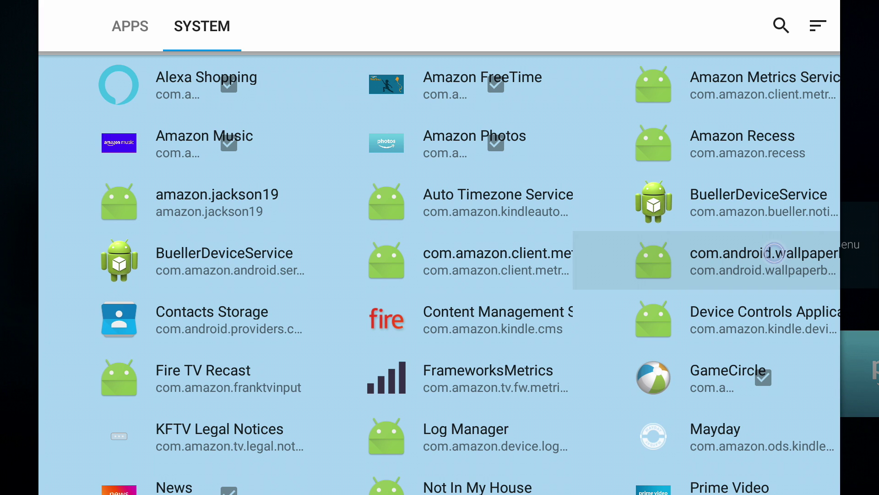
pyautogui.scroll(-3, 774, 253)
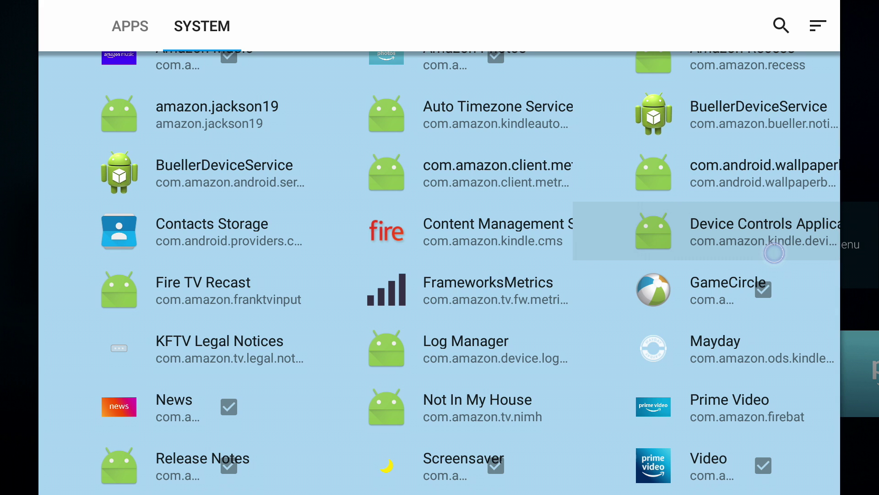
pyautogui.scroll(2, 775, 253)
pyautogui.scroll(1, 774, 253)
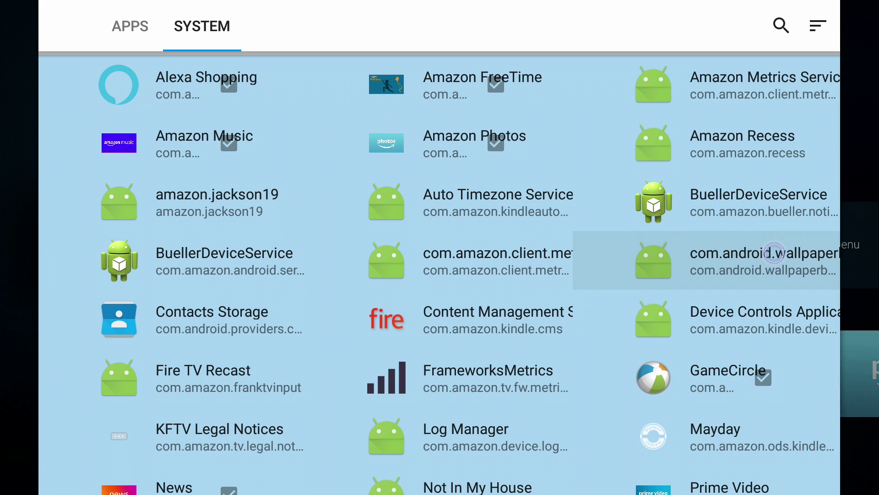
# Return to Ice Box's main app grid, check the selected system apps and freeze them all at once.
pyautogui.press('Escape')
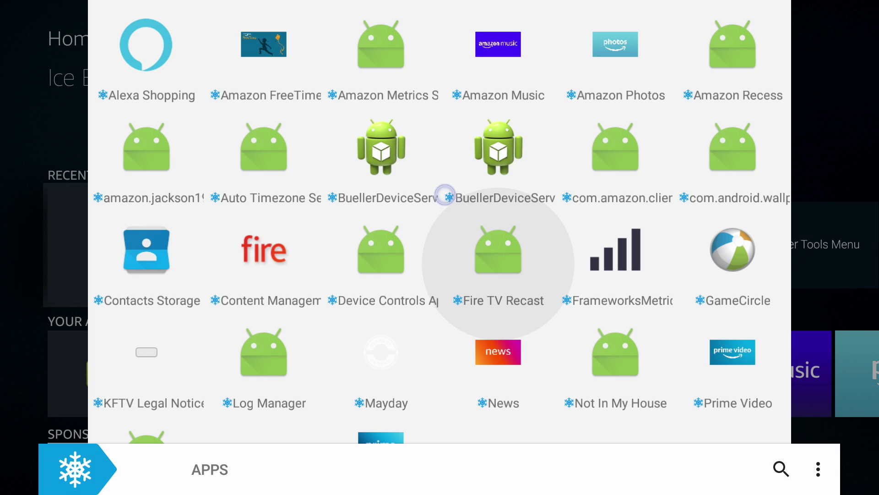
pyautogui.scroll(-2, 445, 195)
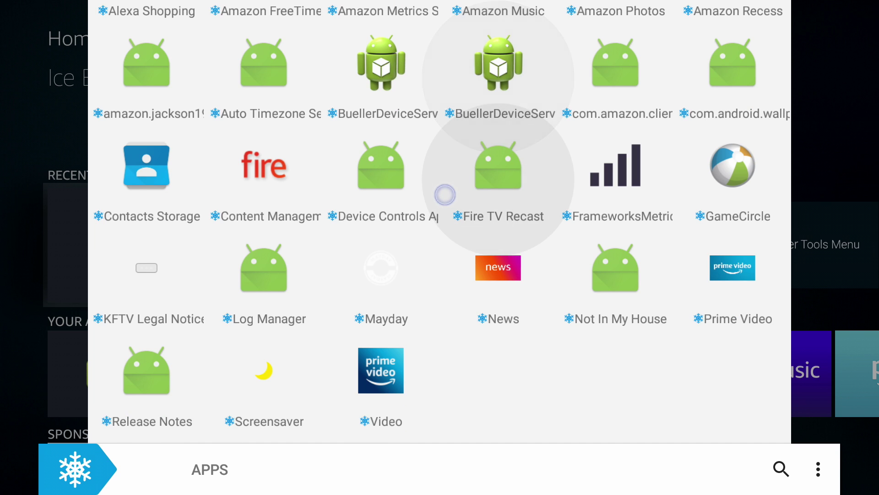
pyautogui.scroll(2, 445, 195)
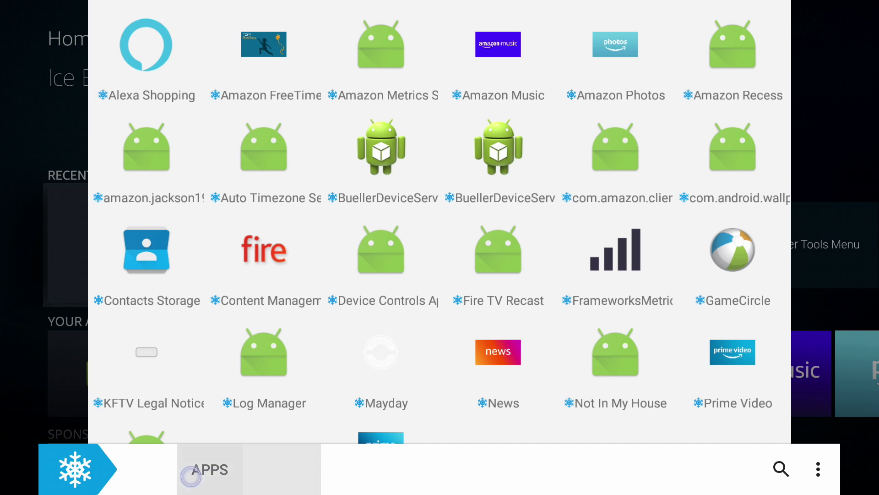
pyautogui.click(76, 474)
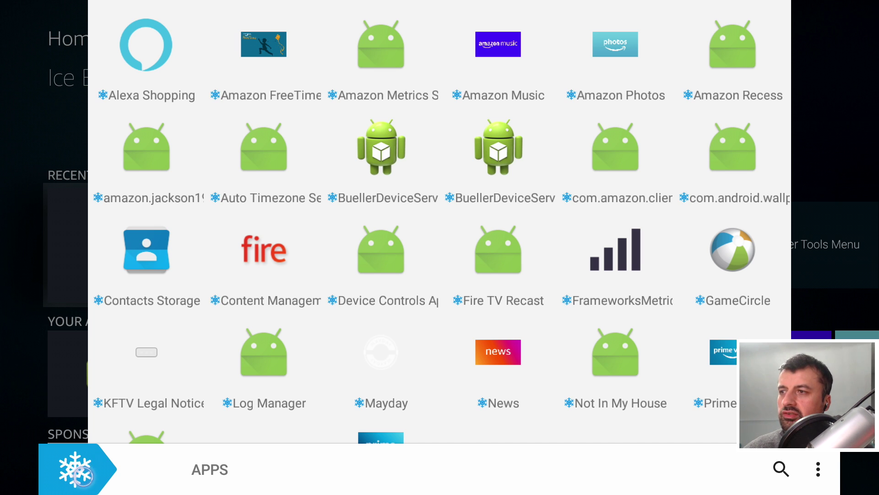
pyautogui.press('Return')
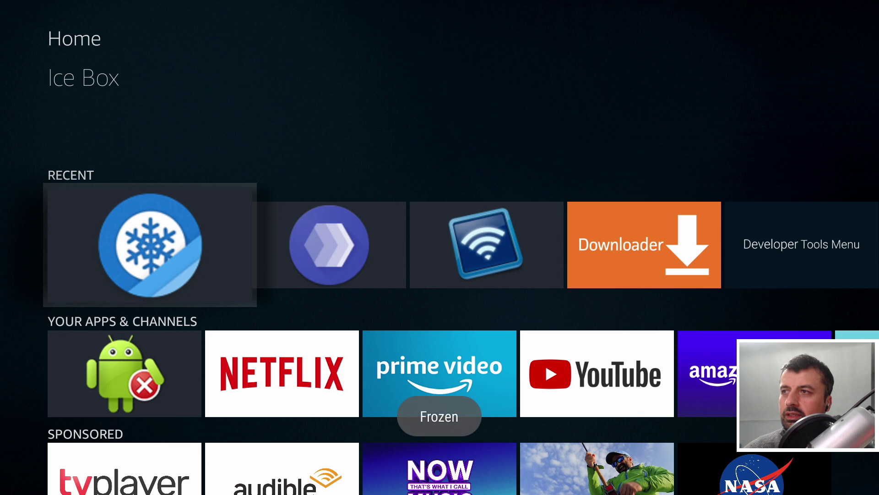